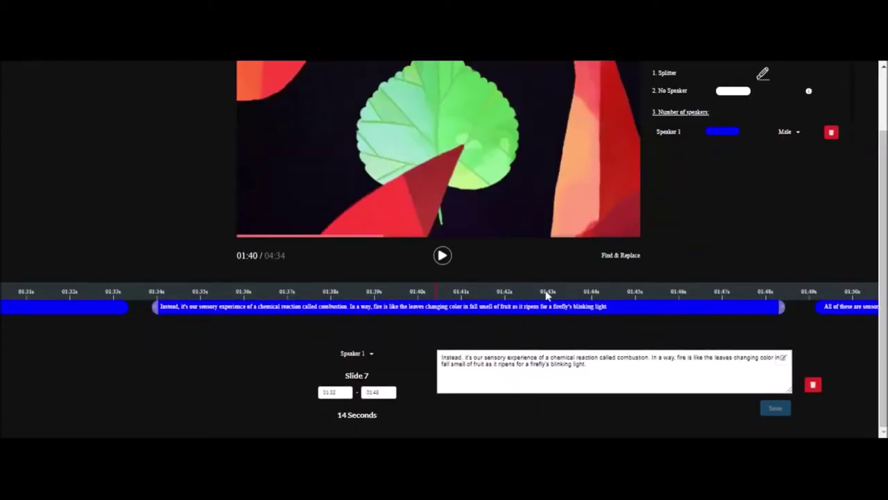
# Step: Review the transcript segments of slides 5 to 8 along the timeline, selecting individual slides to read their text
pyautogui.hscroll(-10, 198, 290)
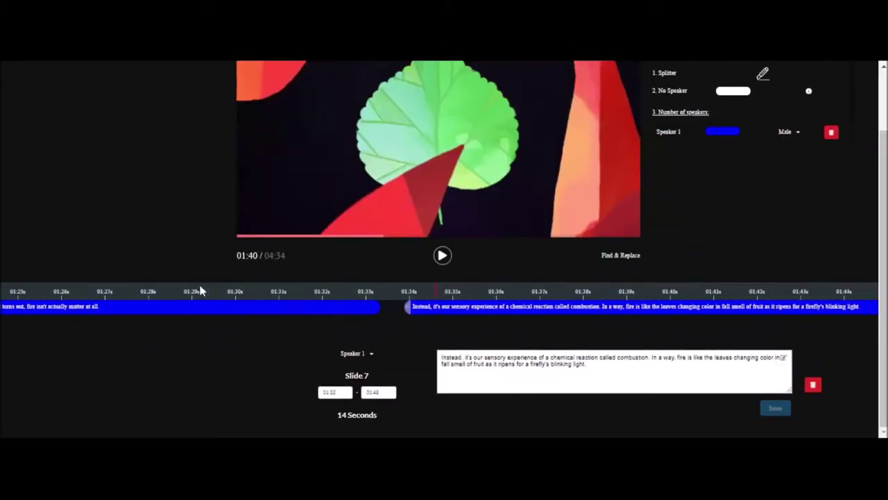
pyautogui.hscroll(-5, 200, 296)
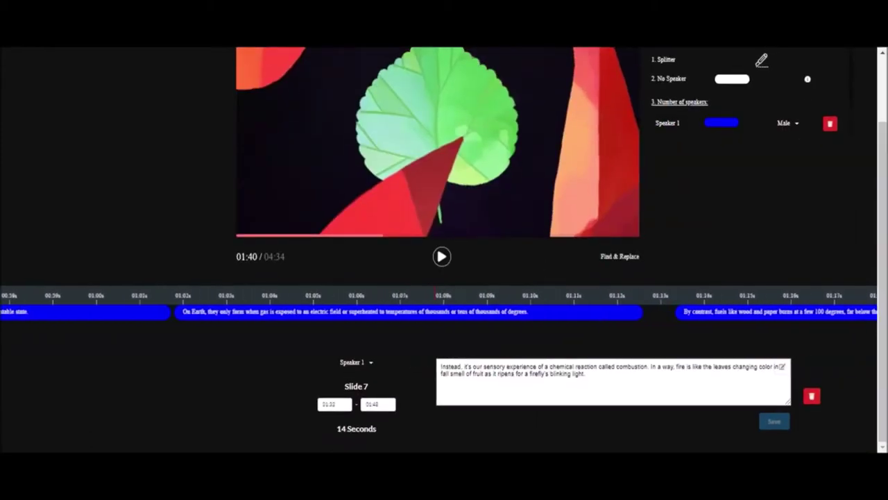
pyautogui.click(435, 311)
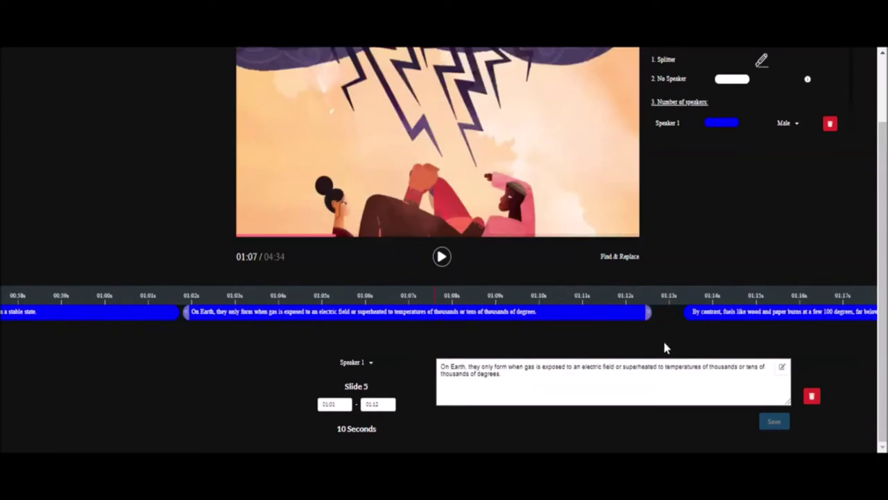
pyautogui.hscroll(10, 697, 297)
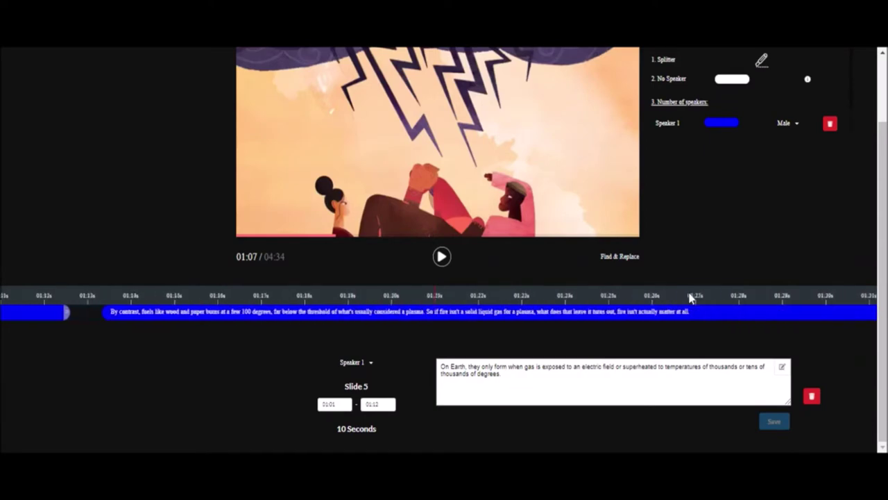
pyautogui.hscroll(5, 555, 297)
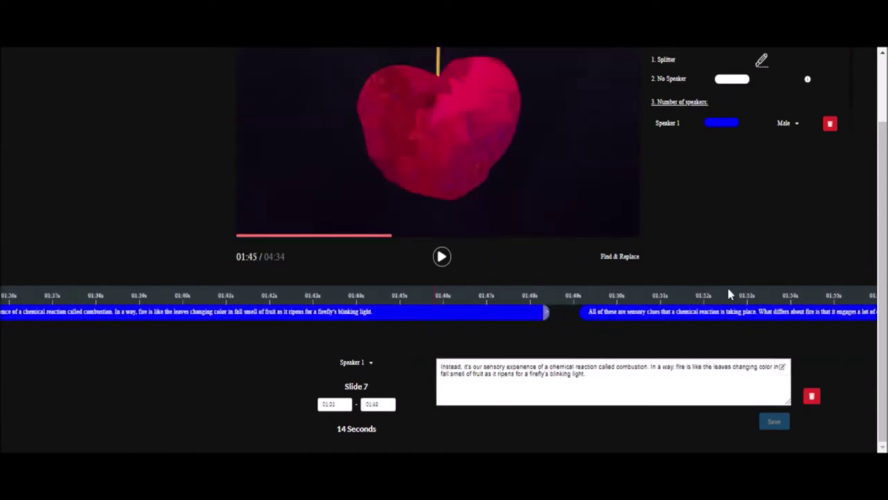
pyautogui.hscroll(5, 725, 294)
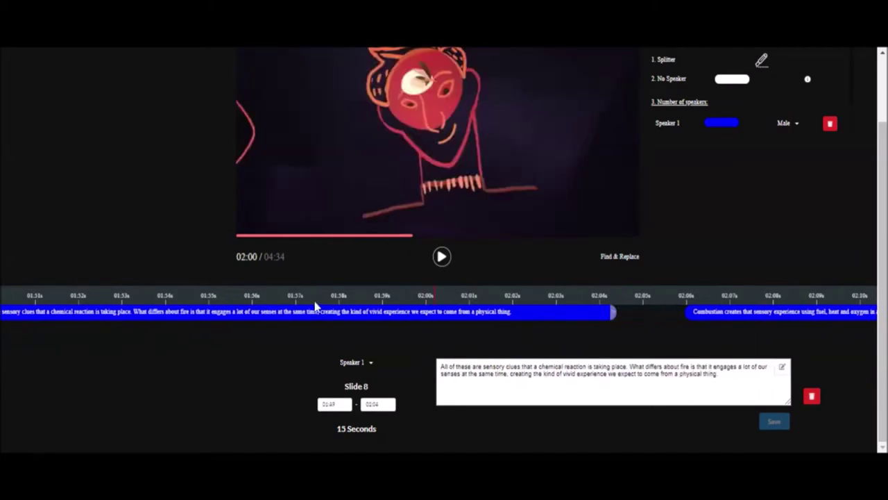
pyautogui.hscroll(-10, 321, 306)
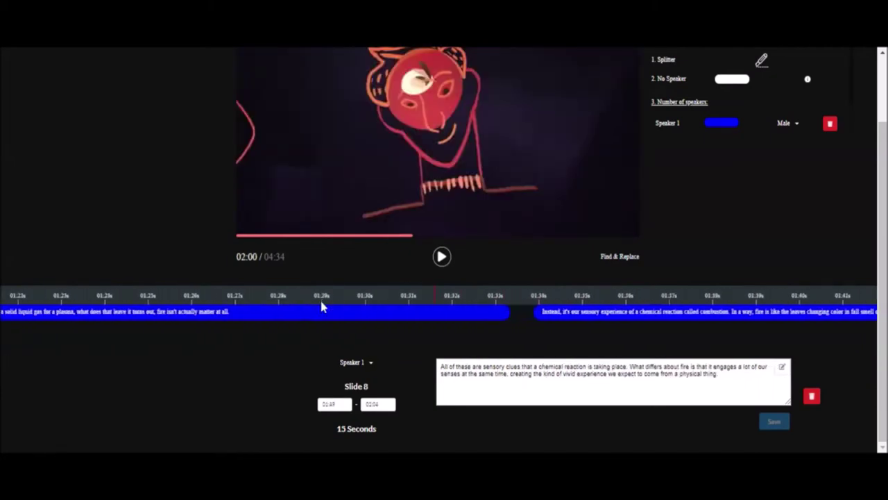
pyautogui.click(321, 306)
pyautogui.hscroll(-6, 365, 303)
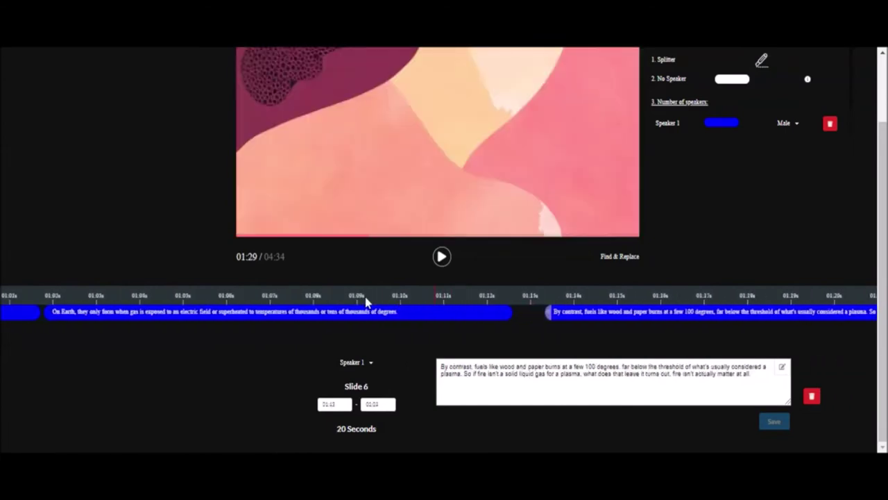
pyautogui.hscroll(-2, 366, 301)
pyautogui.click(399, 311)
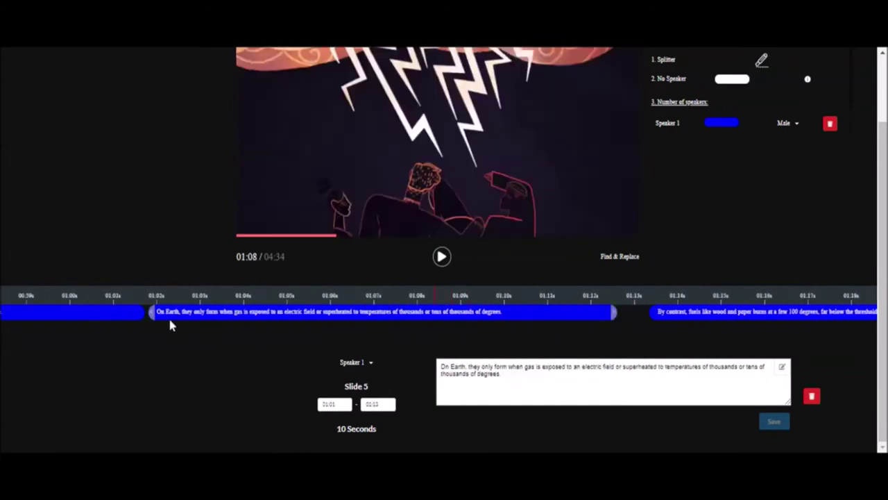
pyautogui.click(501, 374)
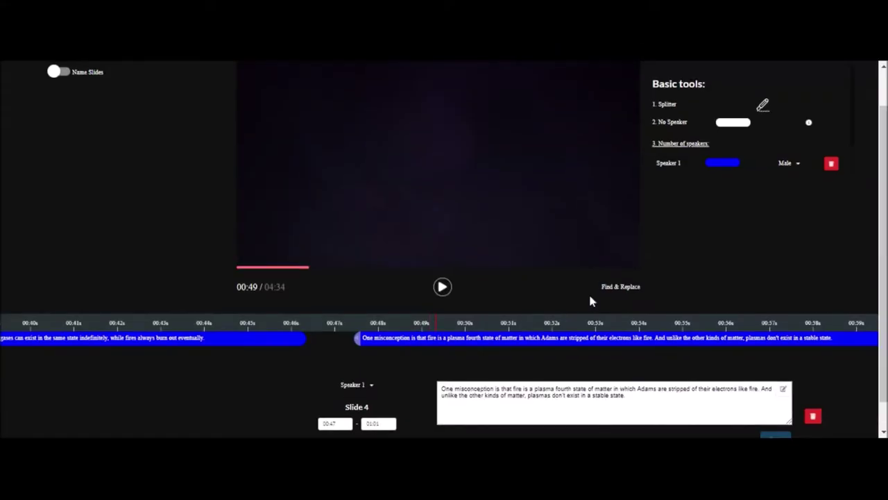
# Step: Play the start of slide 4 and compare the narration with its transcript text
pyautogui.click(442, 288)
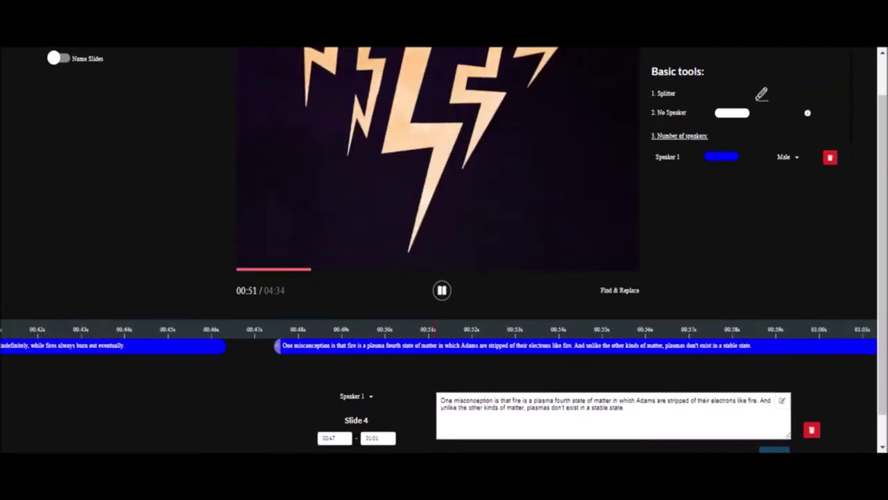
pyautogui.scroll(2, 196, 247)
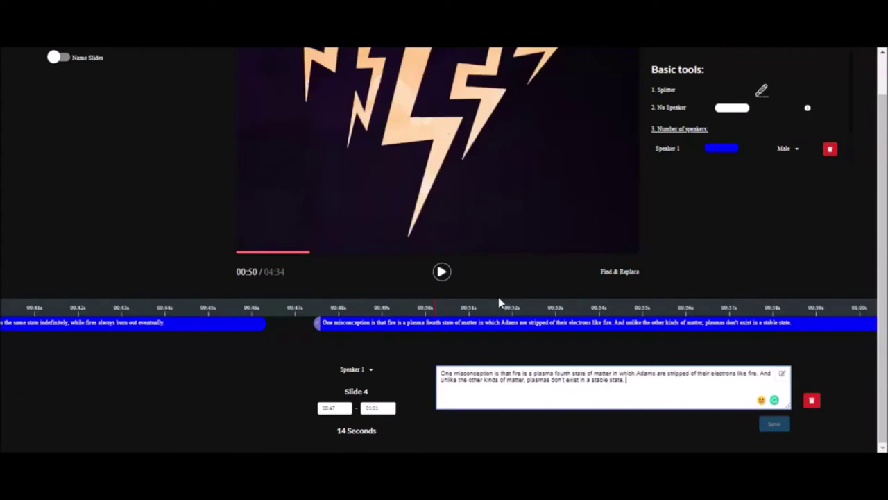
pyautogui.scroll(-1, 508, 294)
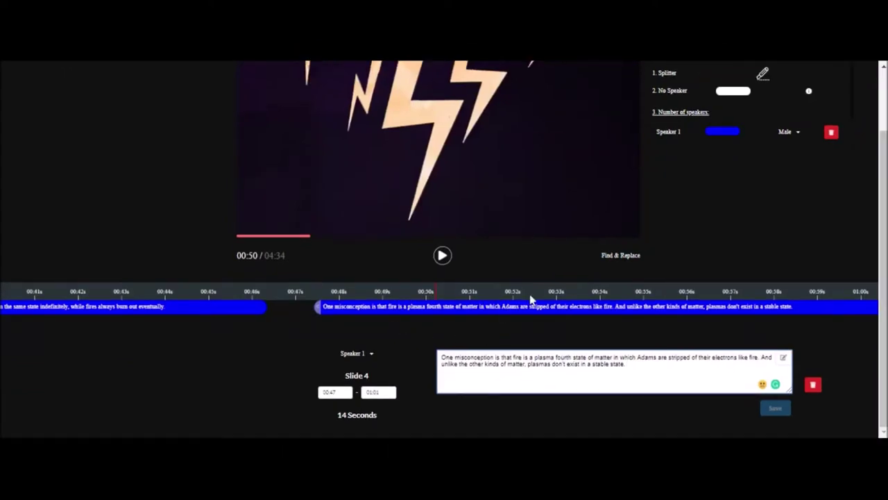
pyautogui.scroll(-3, 528, 302)
pyautogui.scroll(4, 526, 301)
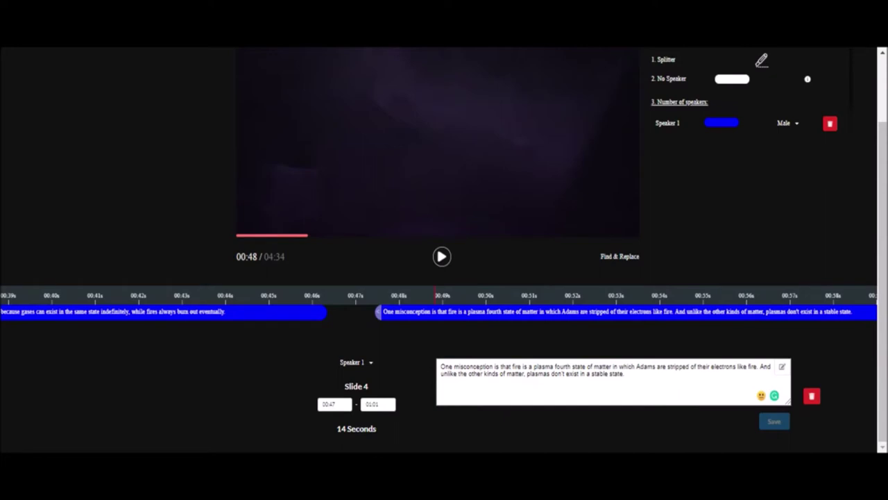
# Step: Replace the word "Adams" with "atoms" in slide 4's transcript and save the change
pyautogui.hotkey('ctrl', 'a')
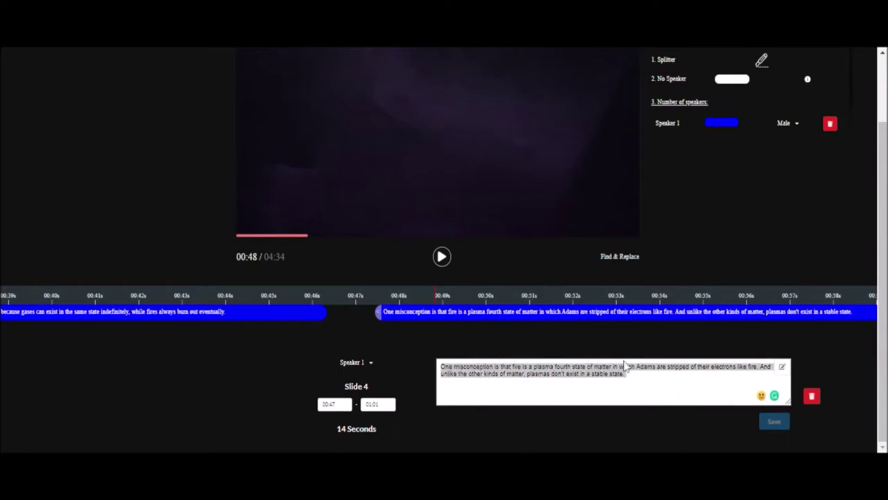
pyautogui.click(646, 366)
pyautogui.doubleClick(647, 366)
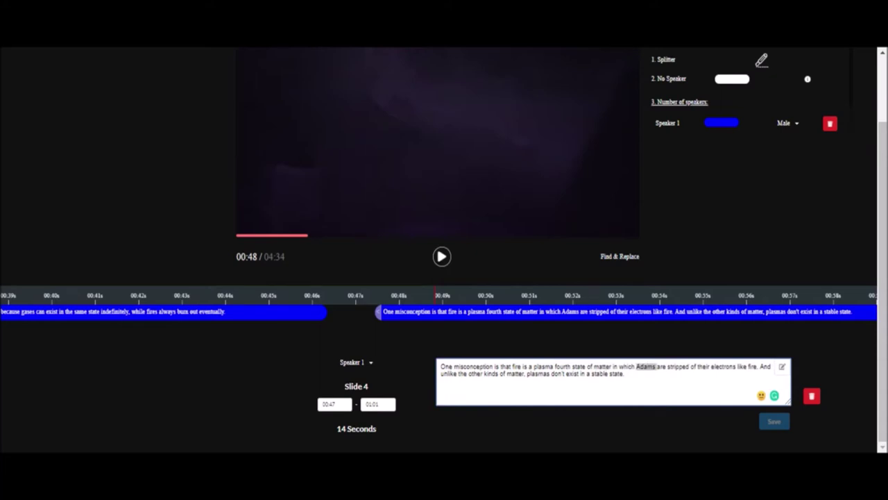
pyautogui.write('atoms')
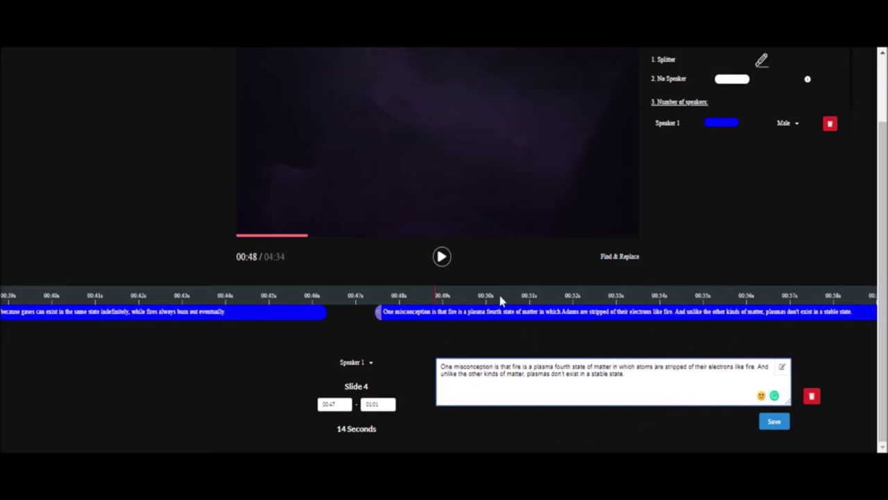
pyautogui.click(775, 425)
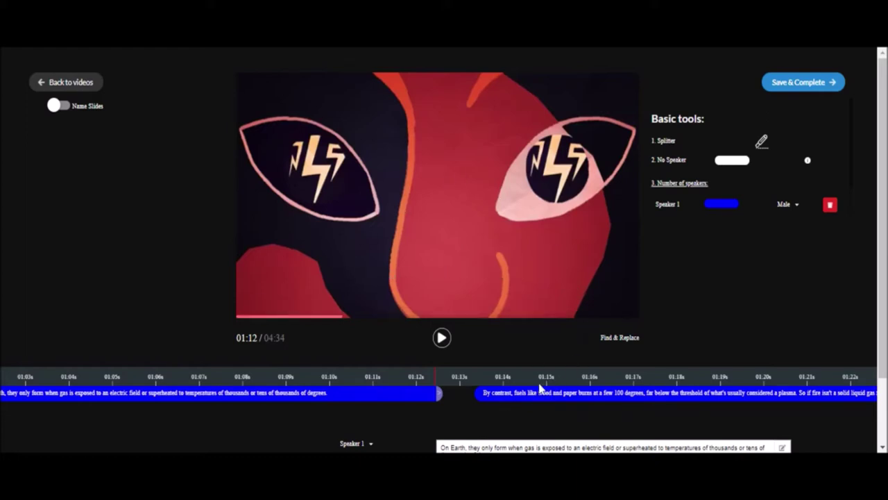
# Step: Play the video from slide 5's end into slide 7 and check the slide boundaries against the narration
pyautogui.click(444, 345)
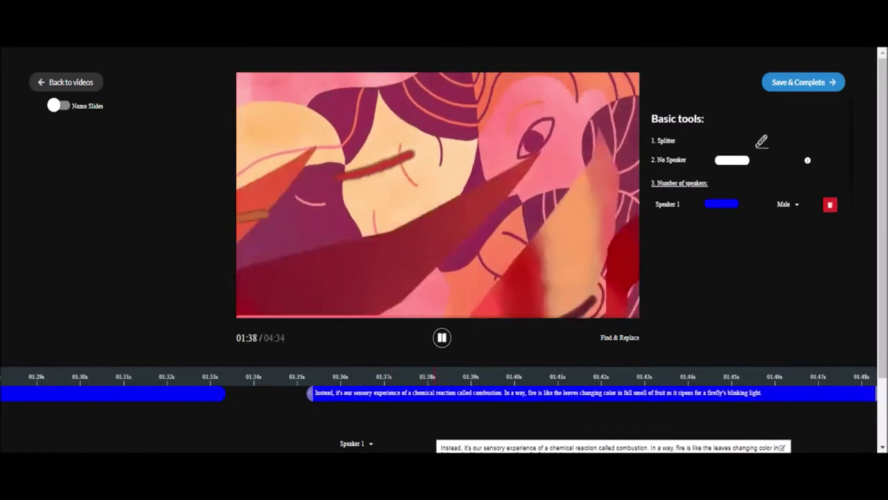
pyautogui.click(443, 341)
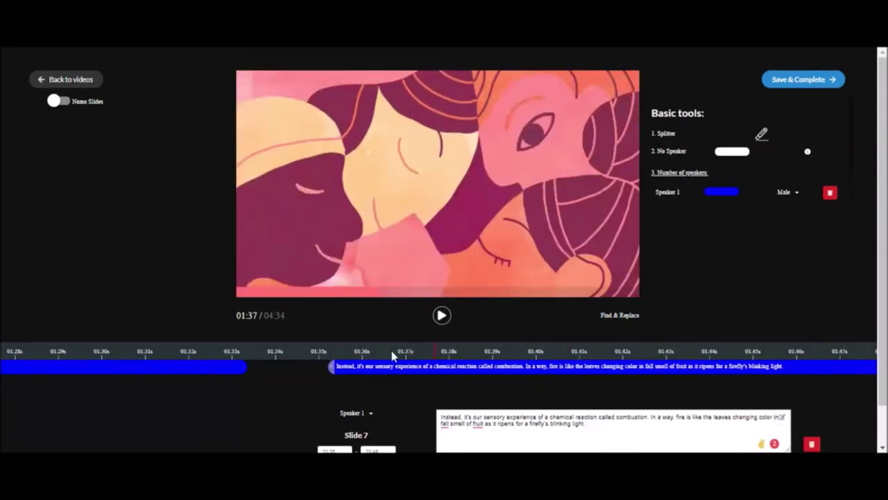
pyautogui.hscroll(-5, 377, 369)
pyautogui.hscroll(-10, 377, 369)
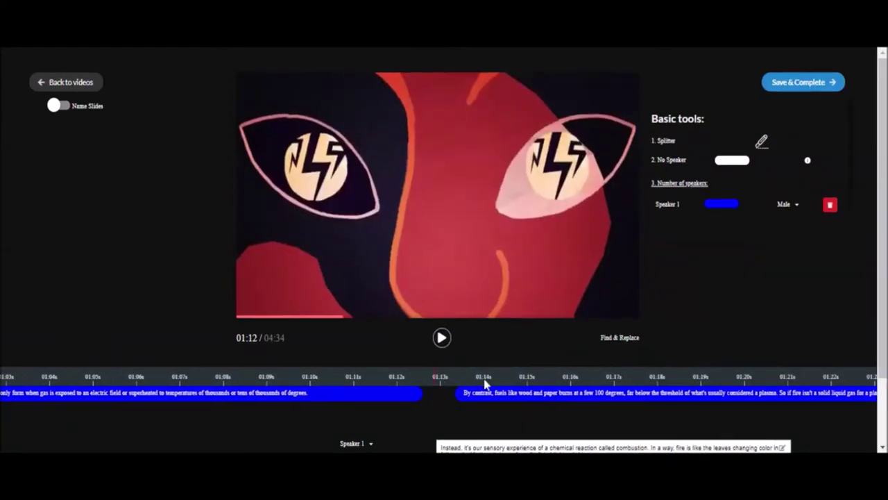
pyautogui.hscroll(1, 485, 384)
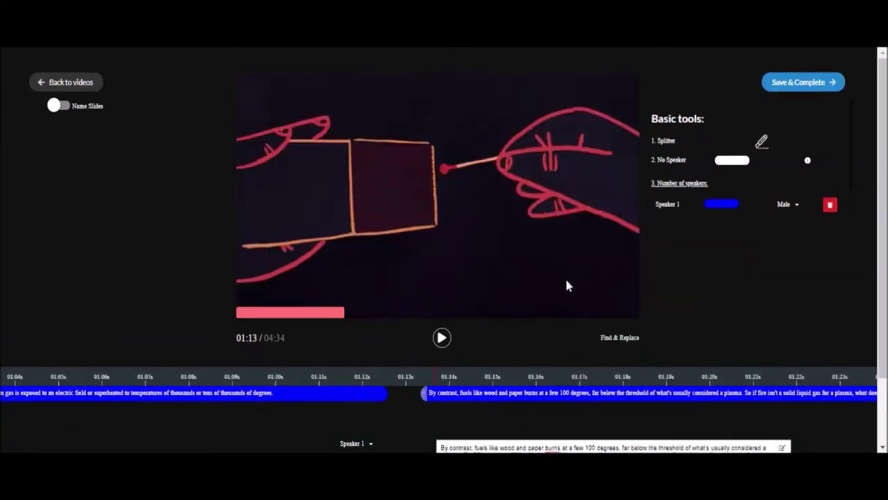
pyautogui.hscroll(10, 595, 375)
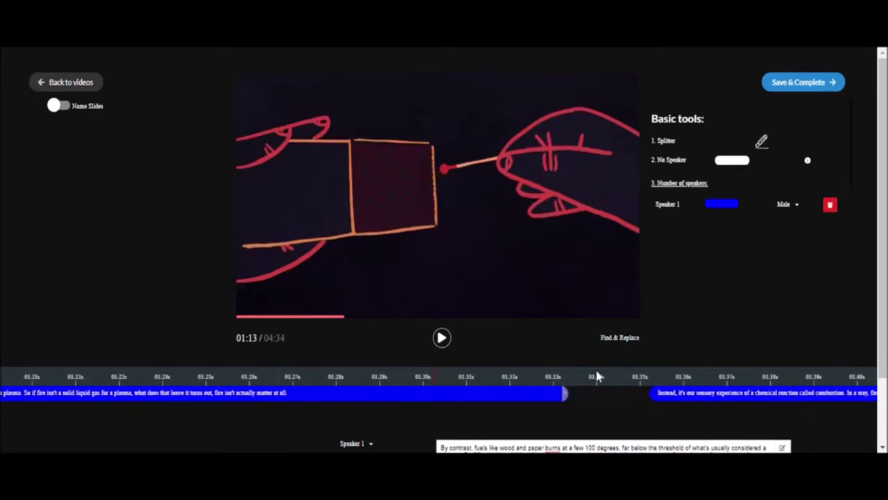
pyautogui.click(597, 375)
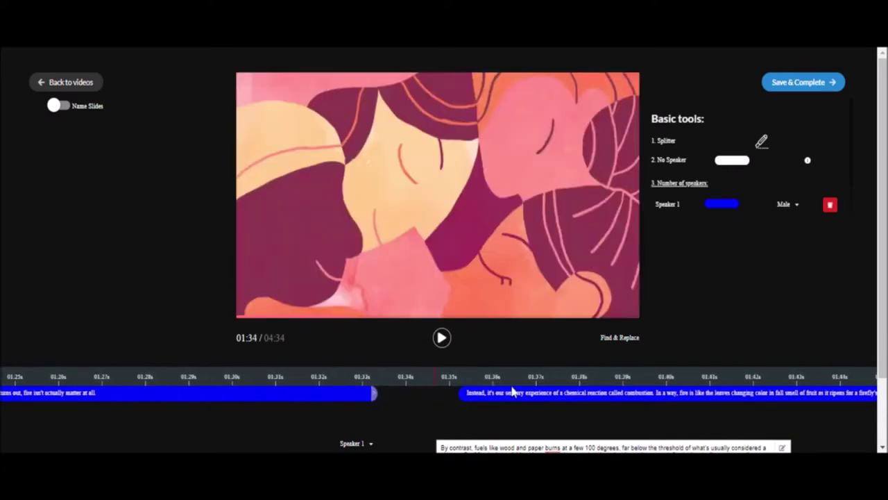
# Step: Extend the beginning of slide 7's segment back to about 01:34 on the timeline
pyautogui.hscroll(2, 494, 386)
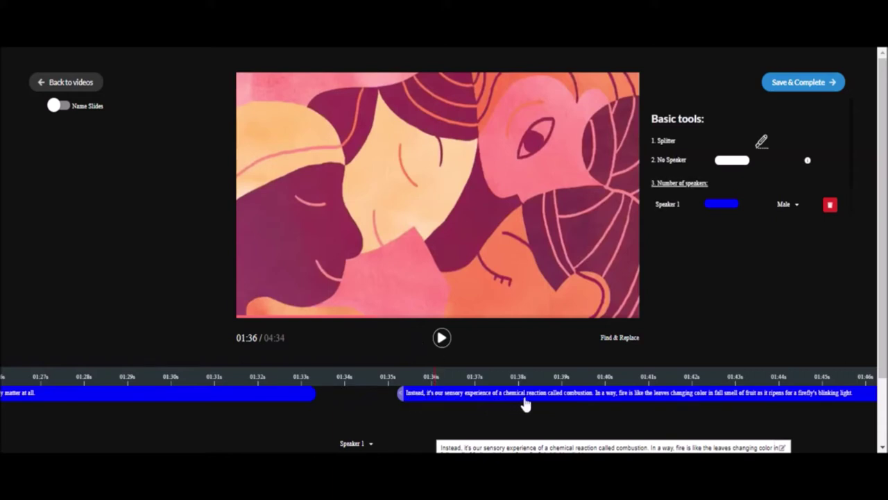
pyautogui.moveTo(400, 392); pyautogui.dragTo(341, 393)
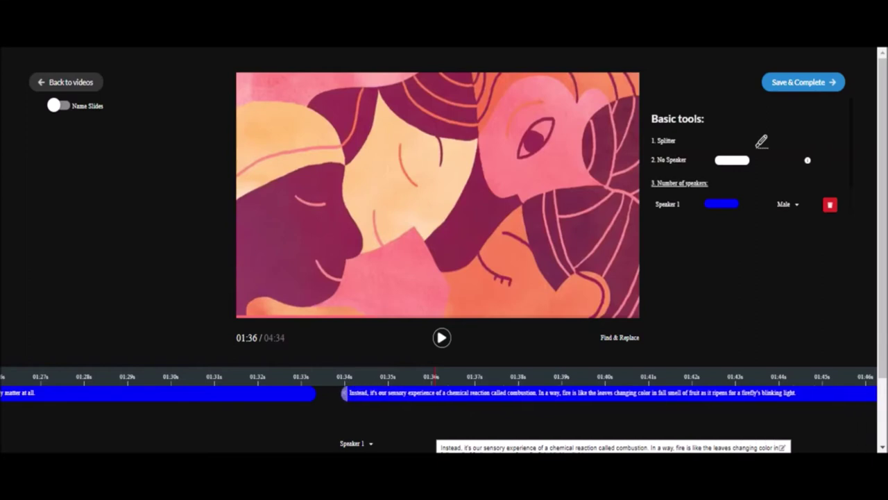
pyautogui.click(347, 393)
# Step: Play from the end of slide 6 into slide 7 and check slide 7's adjusted start time
pyautogui.scroll(-1, 347, 389)
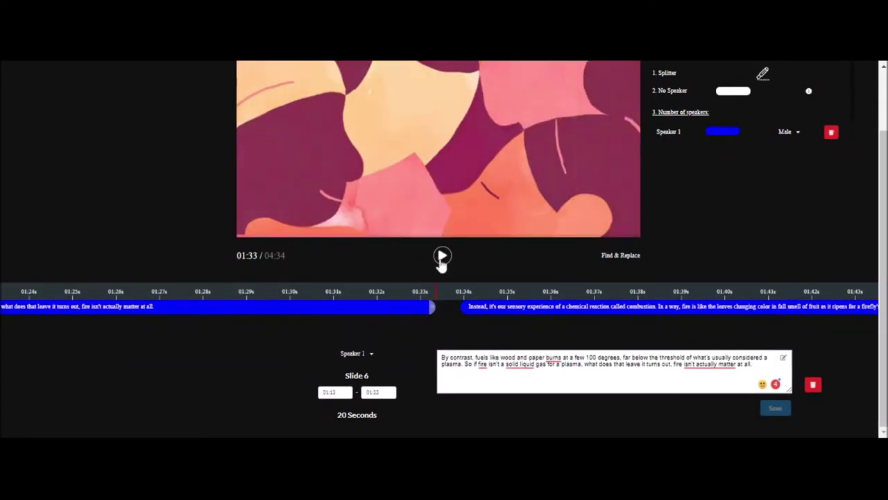
pyautogui.click(442, 258)
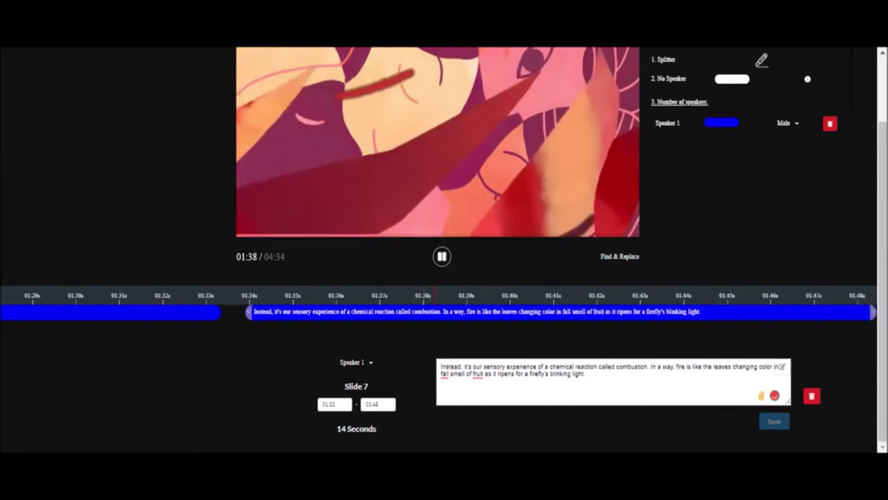
pyautogui.click(442, 258)
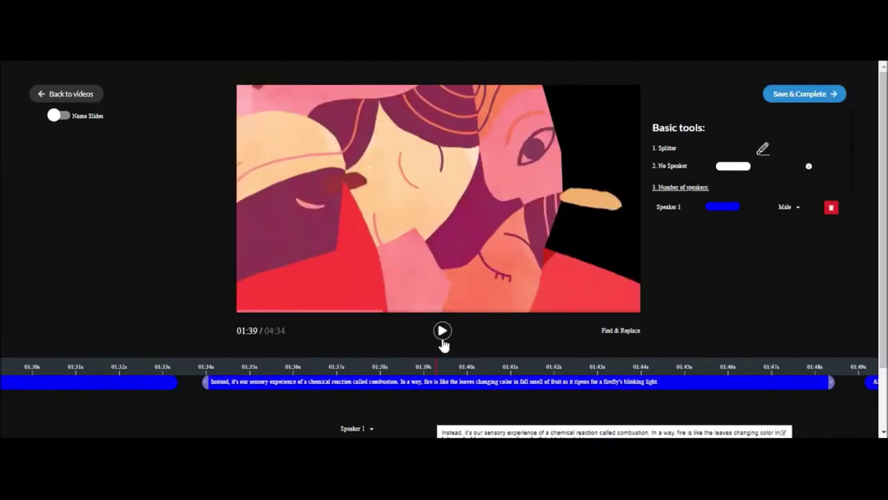
pyautogui.scroll(5, 375, 381)
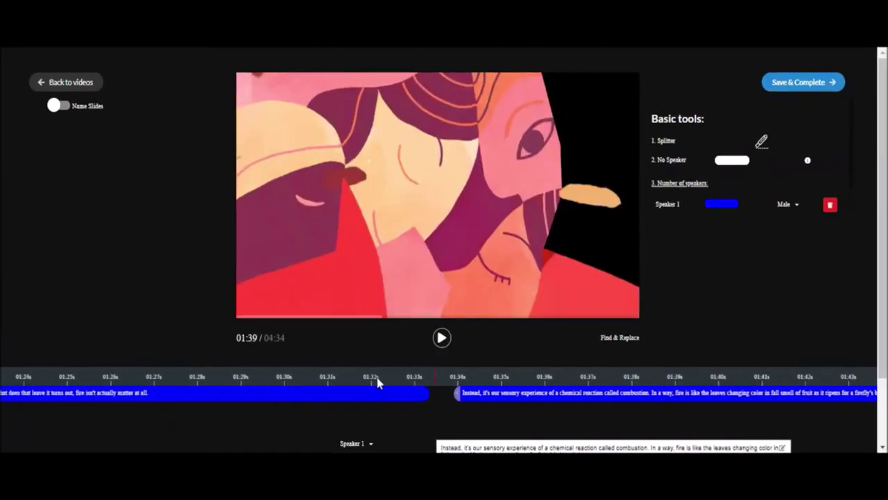
pyautogui.click(465, 384)
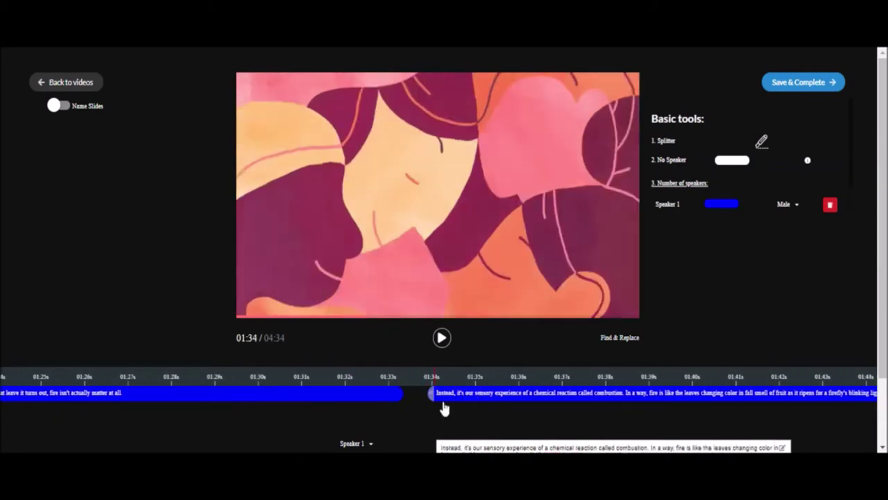
pyautogui.click(490, 376)
pyautogui.click(470, 378)
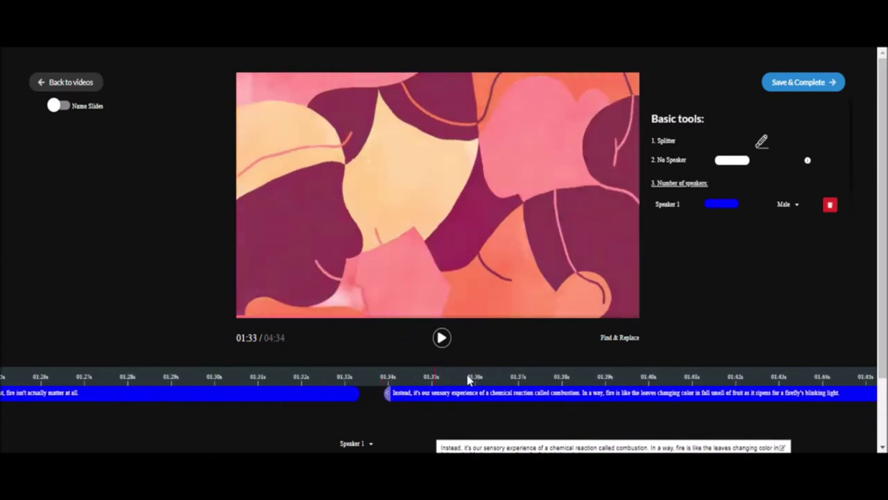
# Step: Examine the slide boundaries along the timeline, from the end of slide 8 back to the start of slide 5
pyautogui.hscroll(10, 586, 384)
pyautogui.hscroll(8, 587, 384)
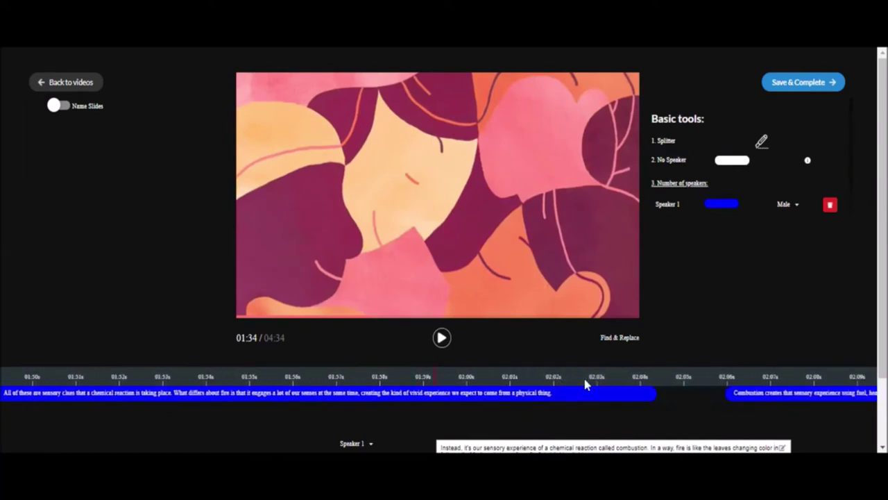
pyautogui.hscroll(-5, 586, 384)
pyautogui.hscroll(-20, 444, 389)
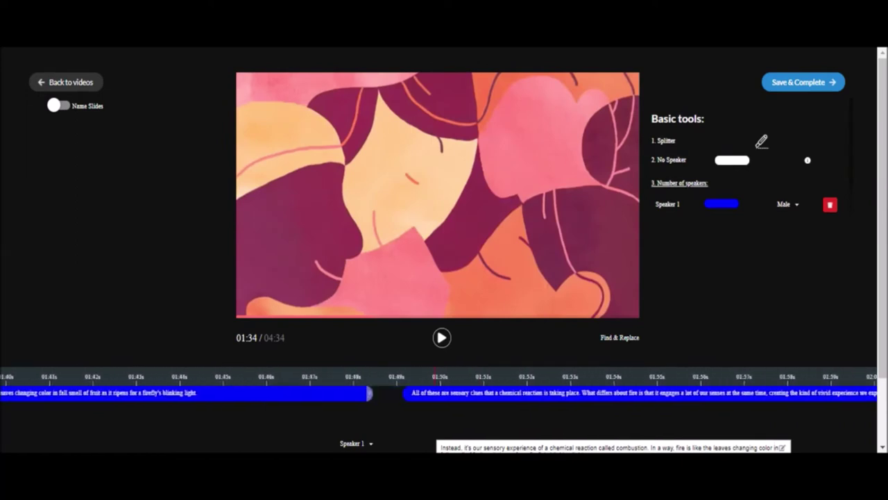
pyautogui.hscroll(-9, 607, 384)
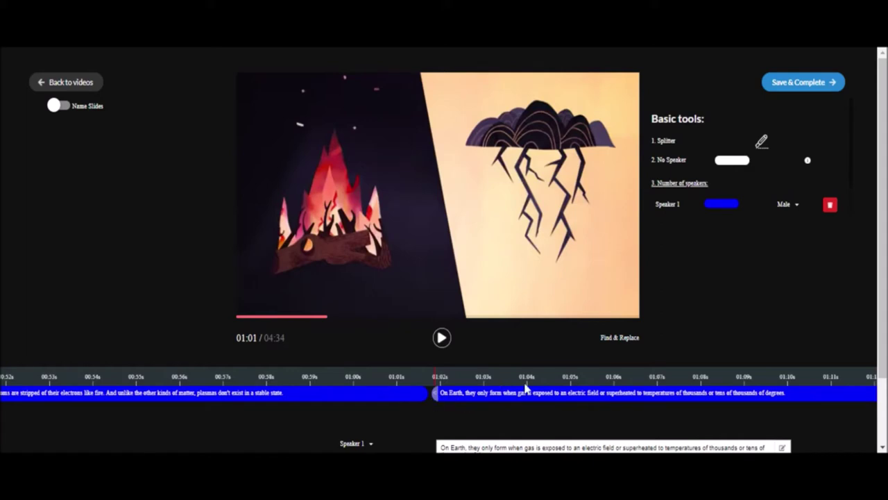
pyautogui.scroll(-10, 525, 389)
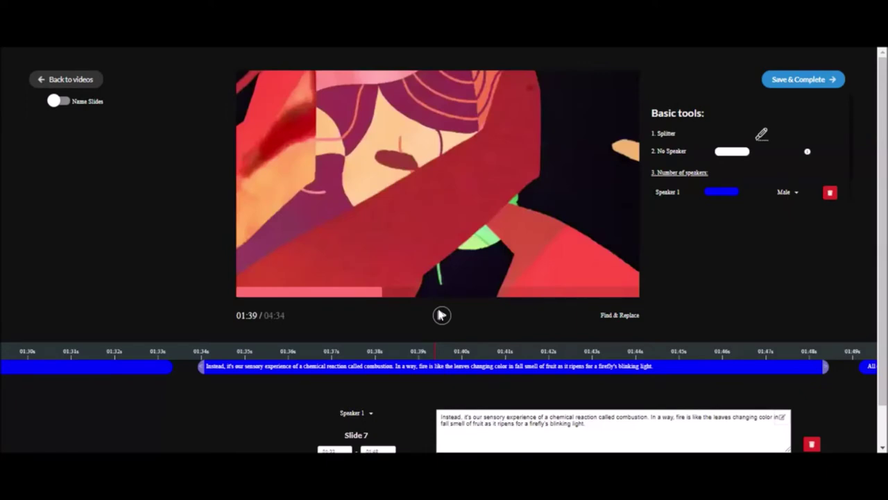
pyautogui.scroll(-1, 222, 393)
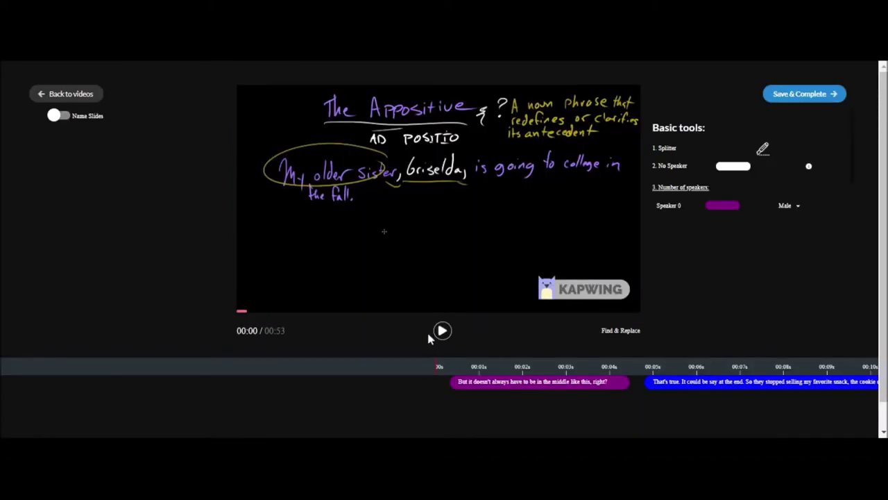
# Step: Play the two-speaker grammar video from the start to about 00:15 and return the timeline to the beginning
pyautogui.click(442, 332)
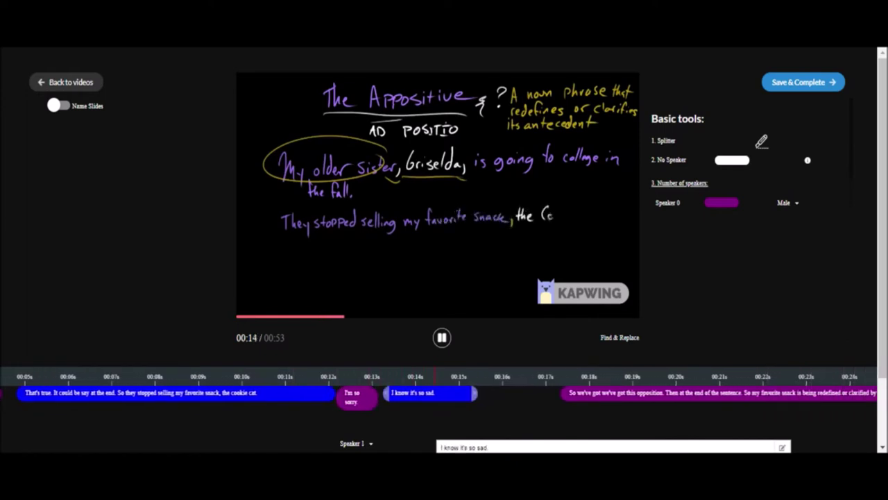
pyautogui.click(442, 338)
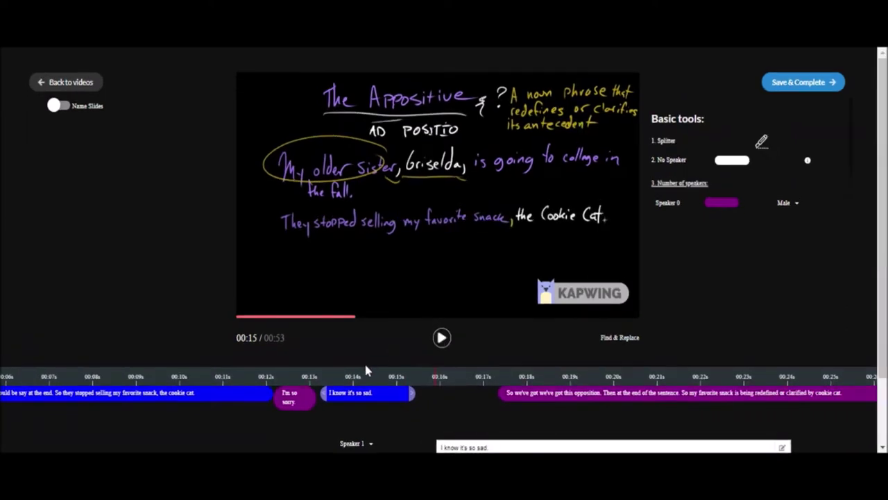
pyautogui.scroll(10, 358, 377)
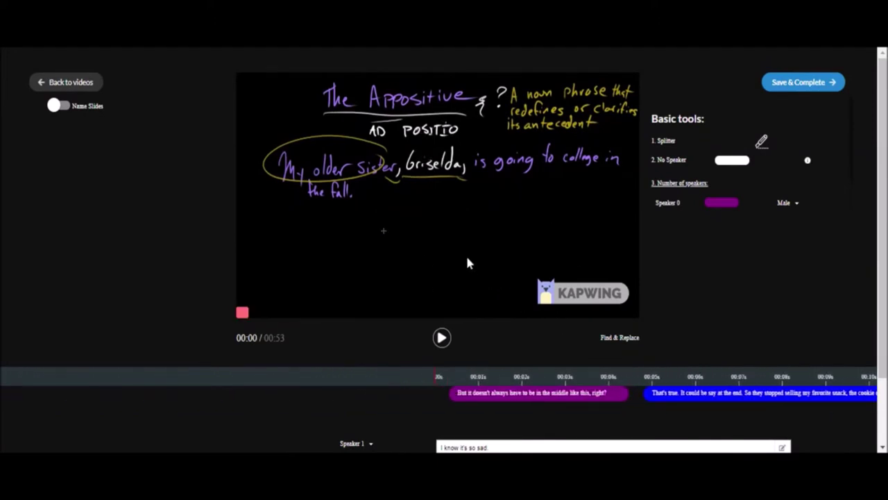
# Step: Examine the opening slides of both speakers along the timeline, viewing the text and timing of each speaker's first slide
pyautogui.scroll(-2, 467, 262)
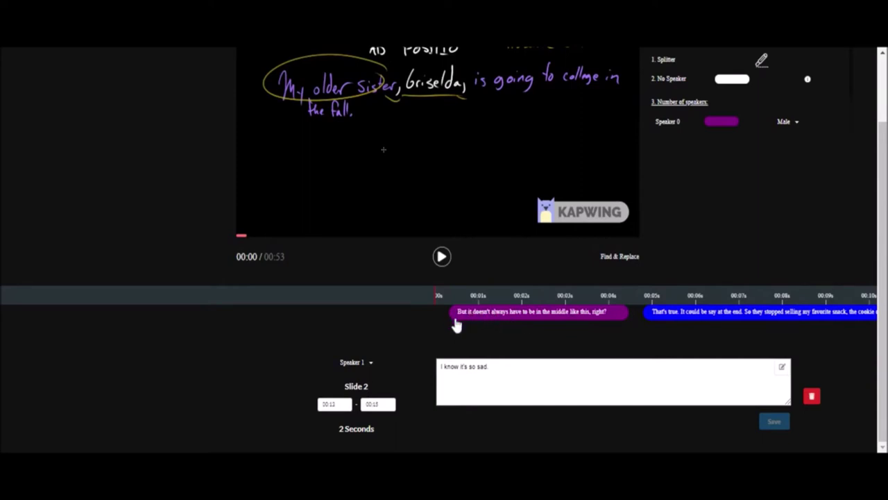
pyautogui.hscroll(5, 574, 297)
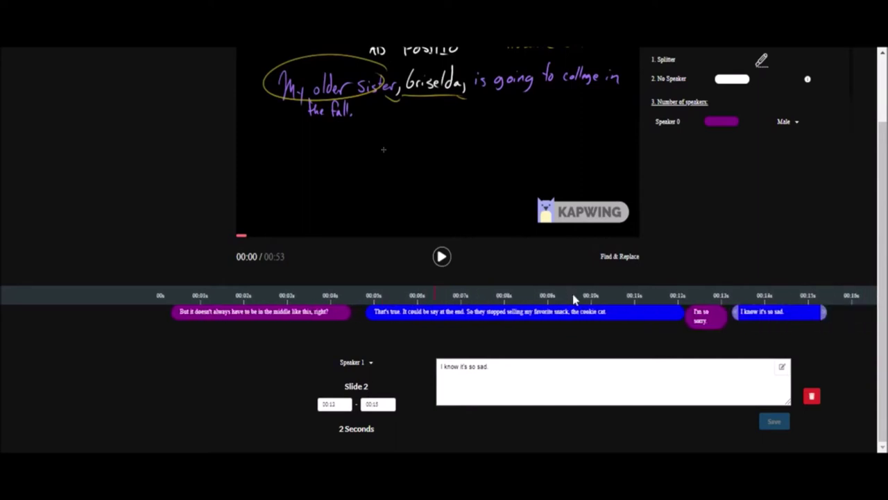
pyautogui.hscroll(-3, 573, 297)
pyautogui.hscroll(-3, 574, 299)
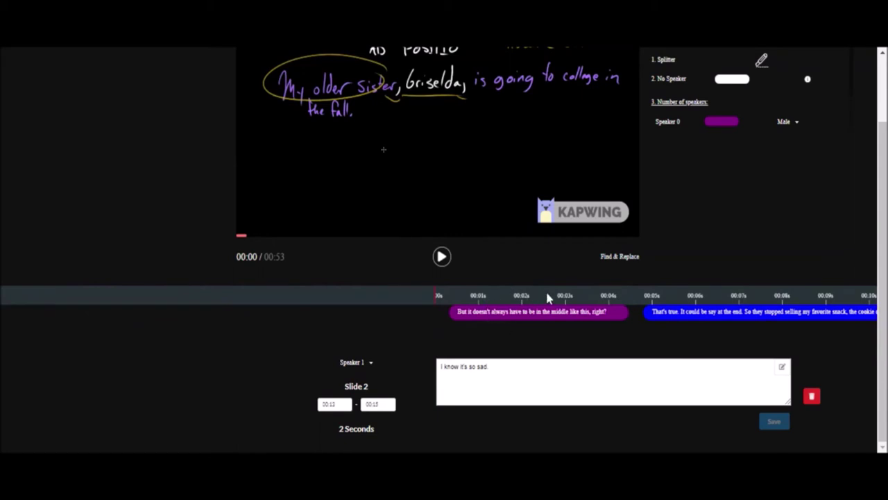
pyautogui.hscroll(3, 549, 297)
pyautogui.click(441, 317)
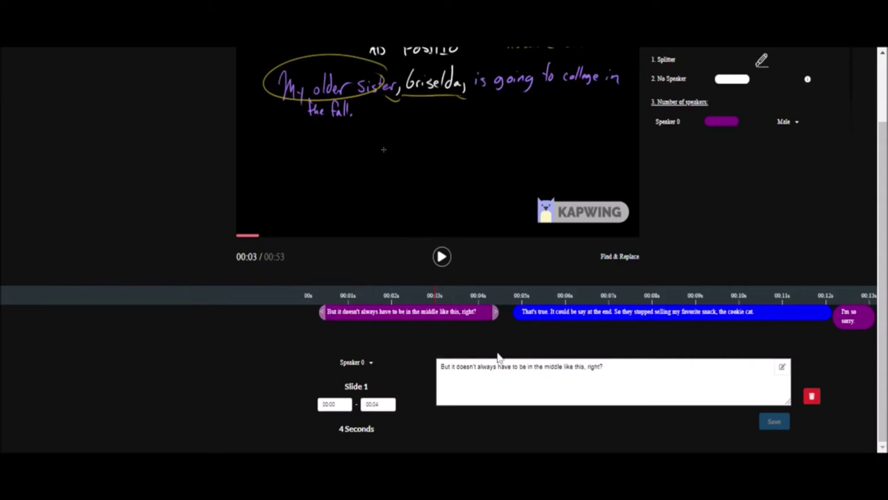
pyautogui.click(588, 313)
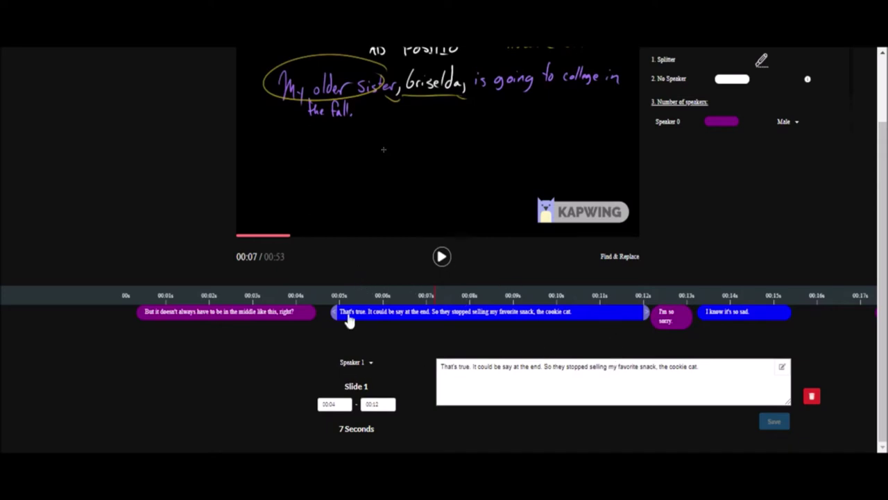
pyautogui.scroll(3, 367, 297)
pyautogui.click(521, 312)
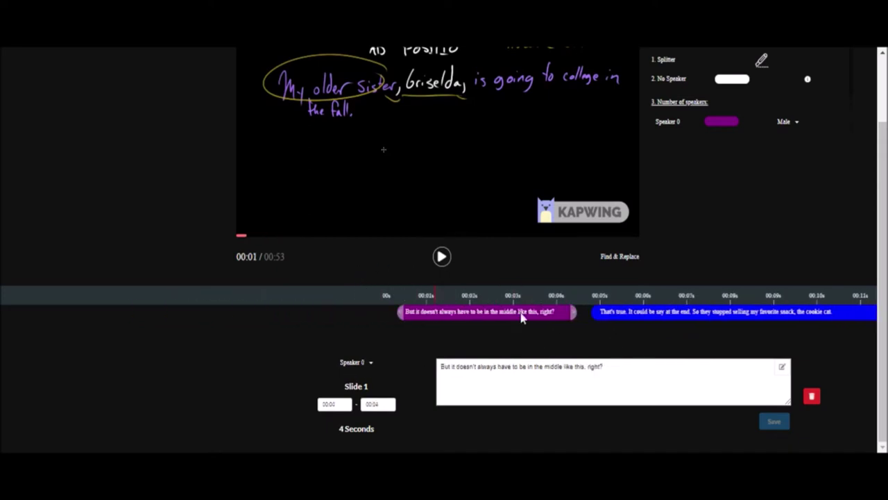
# Step: Move the timeline back and forth between Speaker 0's first slide and Speaker 1's first slide to compare their positions
pyautogui.click(633, 300)
pyautogui.scroll(2, 587, 290)
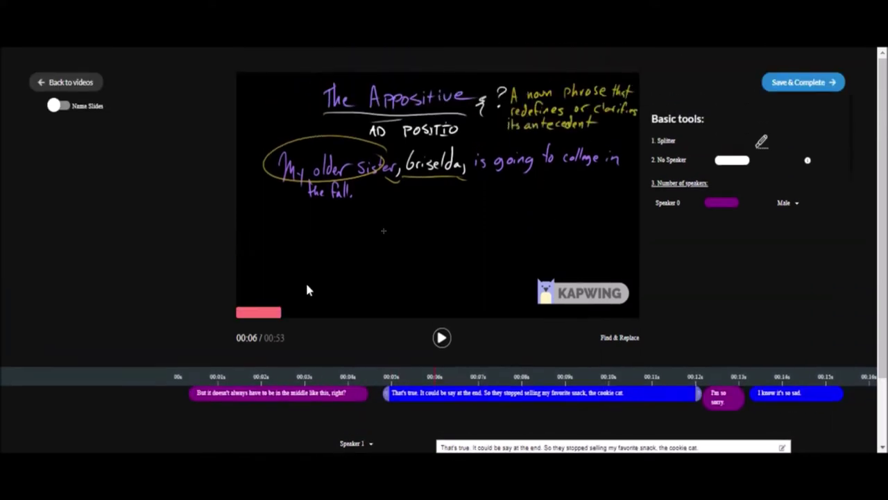
pyautogui.click(306, 376)
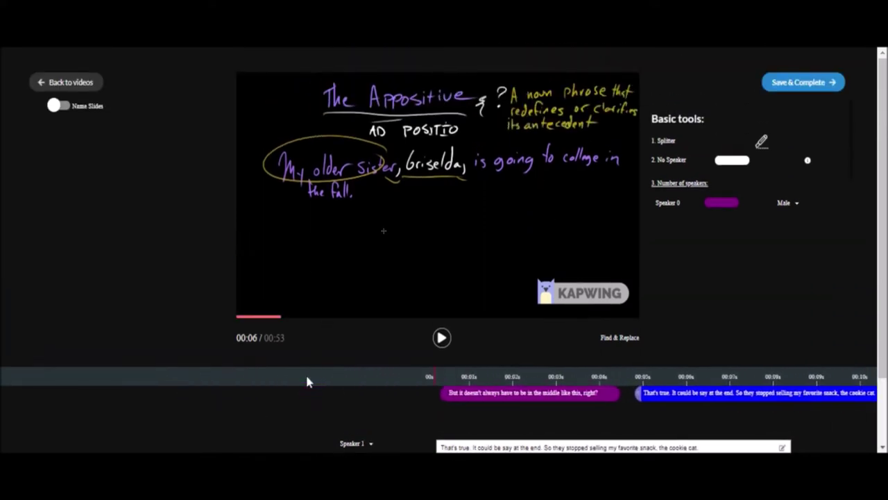
pyautogui.click(476, 378)
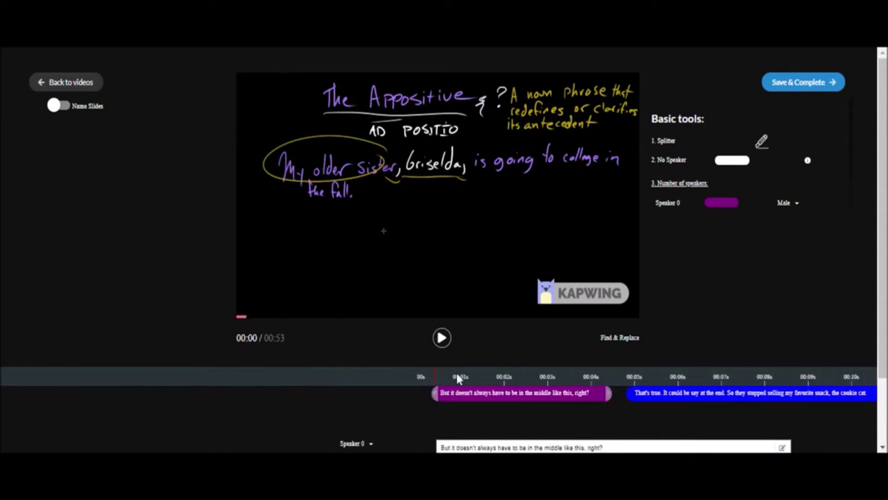
pyautogui.click(497, 378)
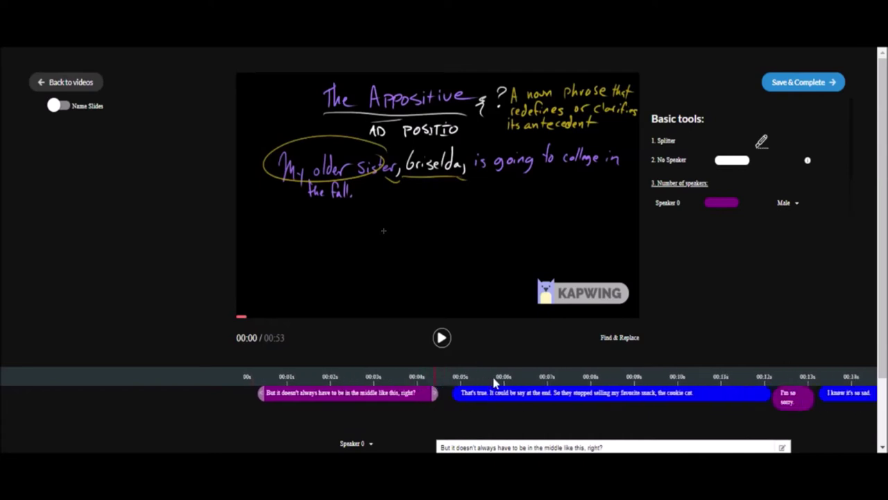
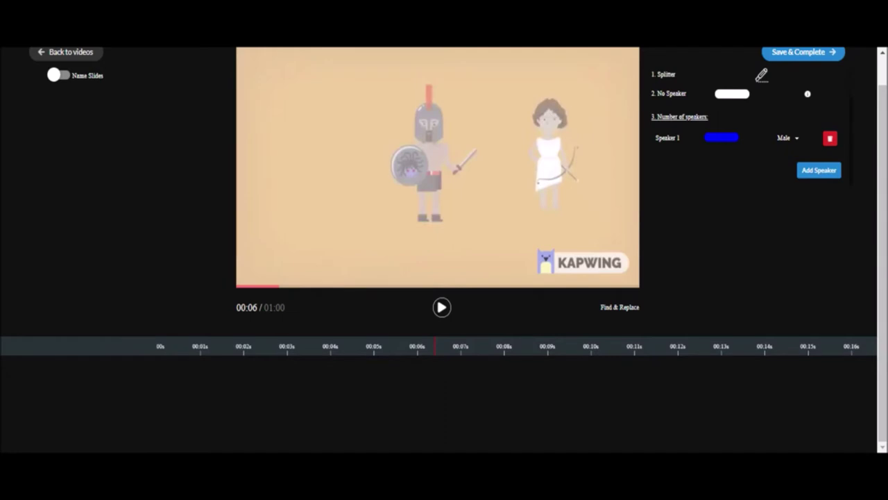
# Step: Add an empty Speaker 1 slide to the one-minute video's timeline and stretch it to span from about 00:04 to 00:11
pyautogui.scroll(1, 684, 309)
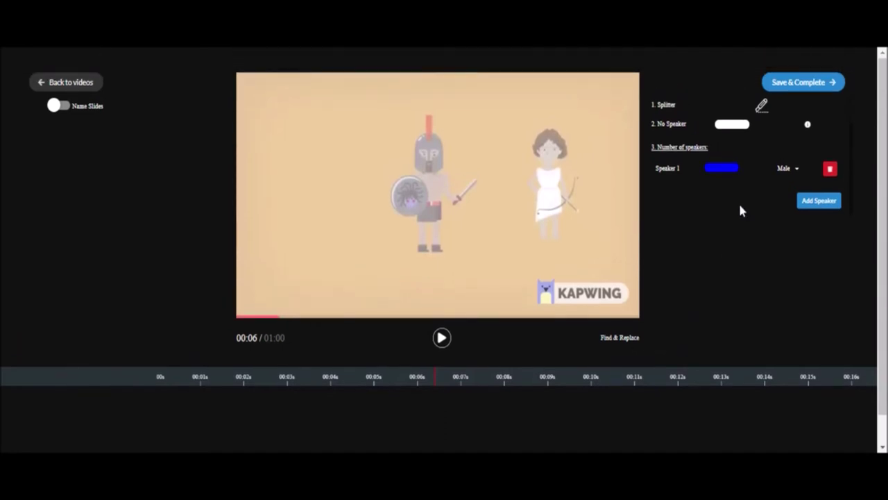
pyautogui.scroll(-1, 762, 147)
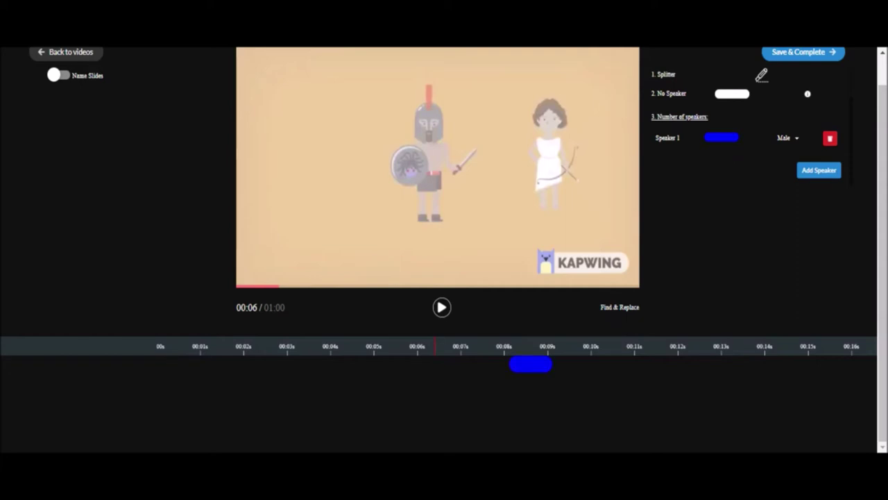
pyautogui.click(520, 367)
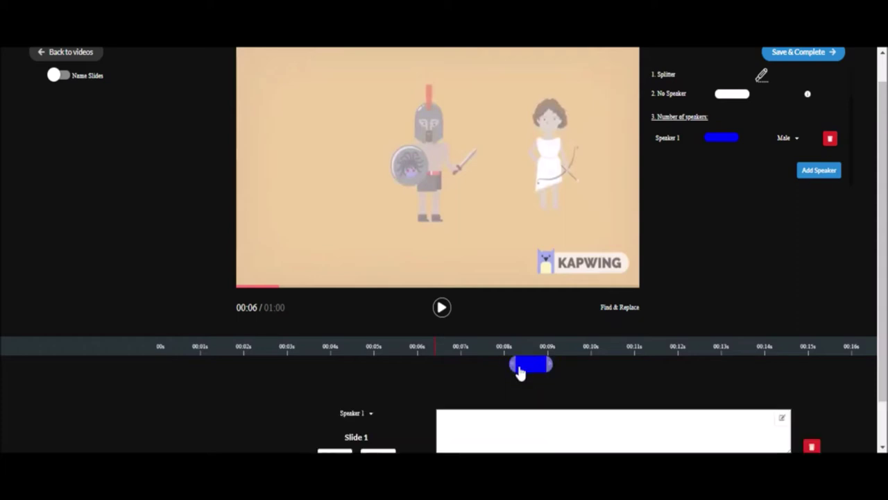
pyautogui.scroll(-1, 444, 250)
pyautogui.moveTo(515, 314); pyautogui.dragTo(340, 316)
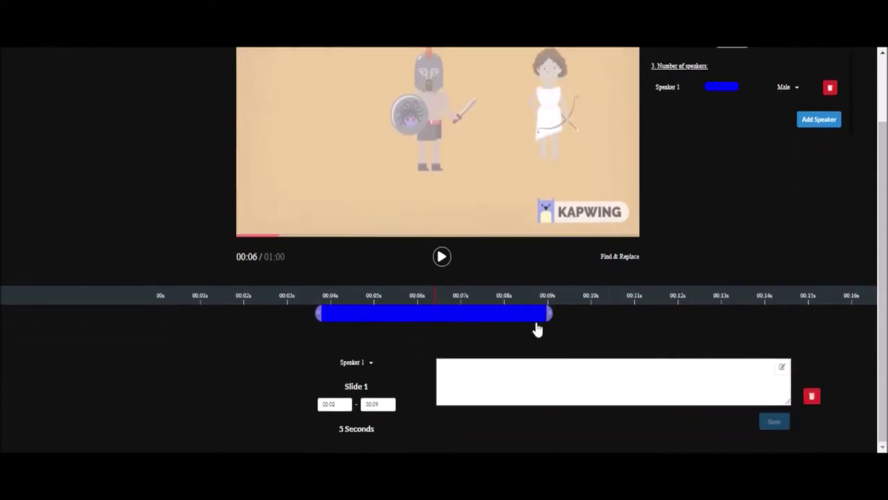
pyautogui.moveTo(551, 314); pyautogui.dragTo(627, 317)
pyautogui.click(527, 361)
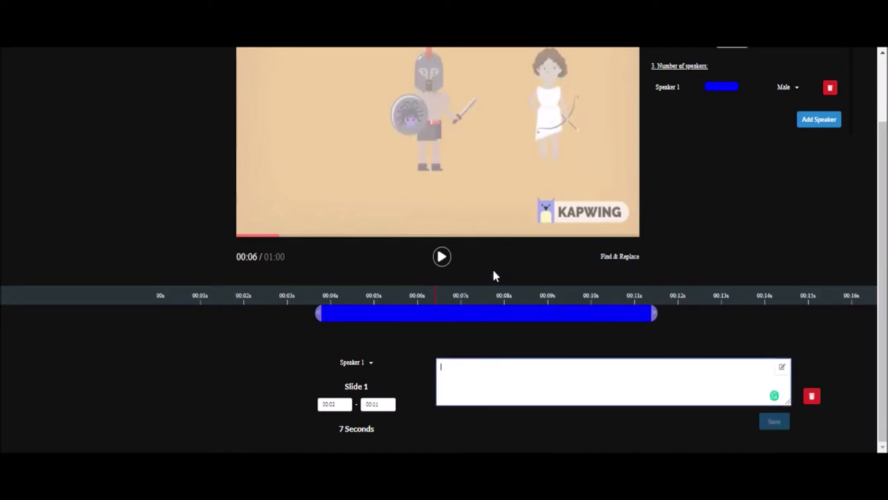
# Step: Check the video frames between 00:00 and about 00:07 against the empty slide's position on the timeline
pyautogui.scroll(2, 492, 277)
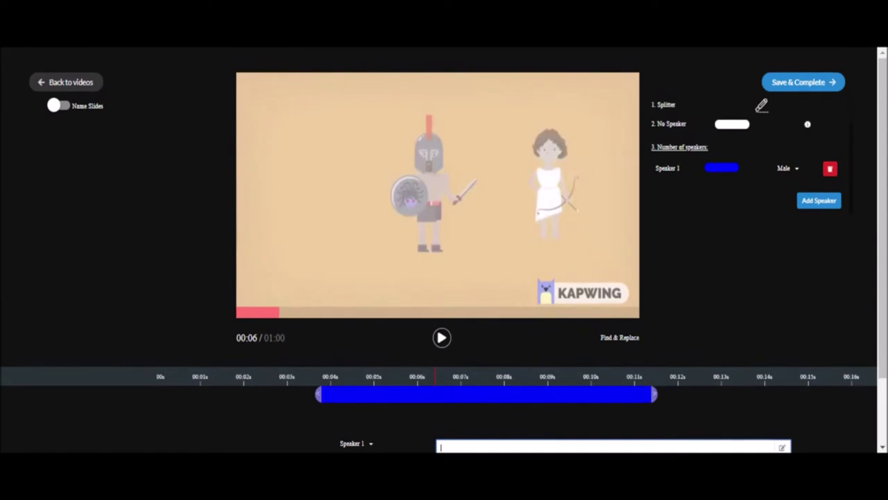
pyautogui.scroll(-2, 495, 280)
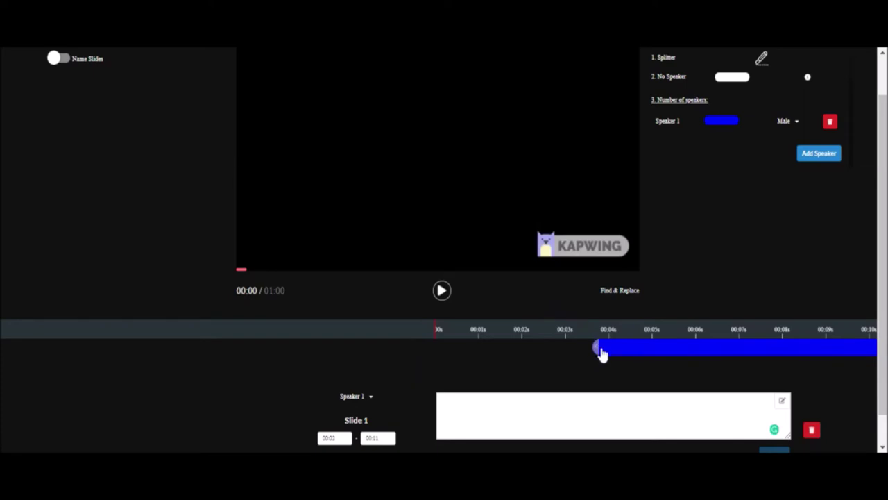
pyautogui.click(637, 340)
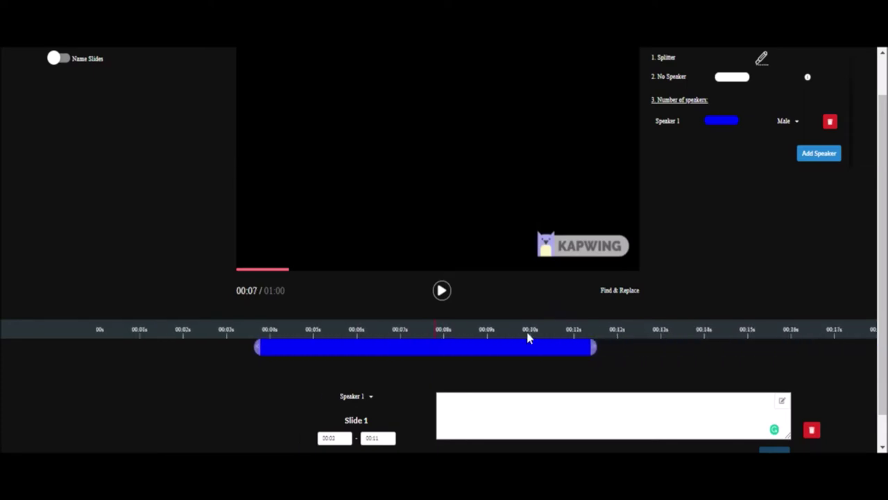
pyautogui.click(312, 331)
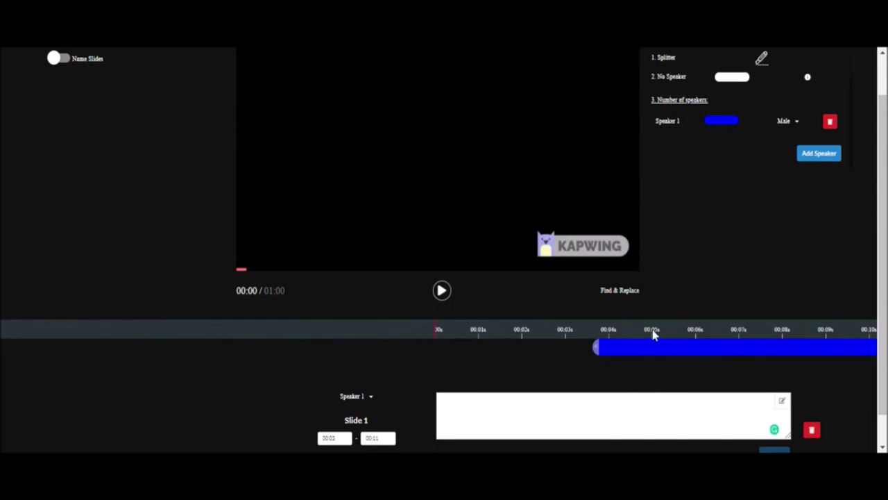
pyautogui.click(653, 333)
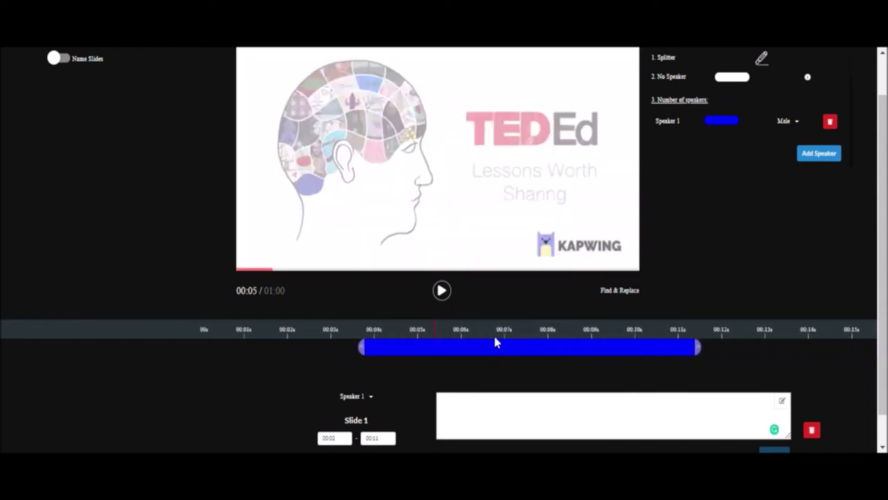
pyautogui.click(495, 338)
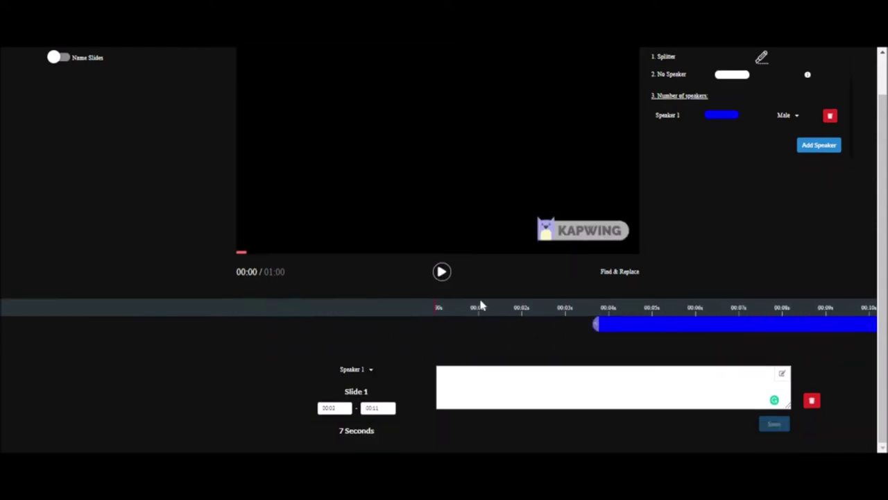
# Step: Play the opening narration and adjust the empty slide's timing to run from about 00:07 to 00:15
pyautogui.click(442, 287)
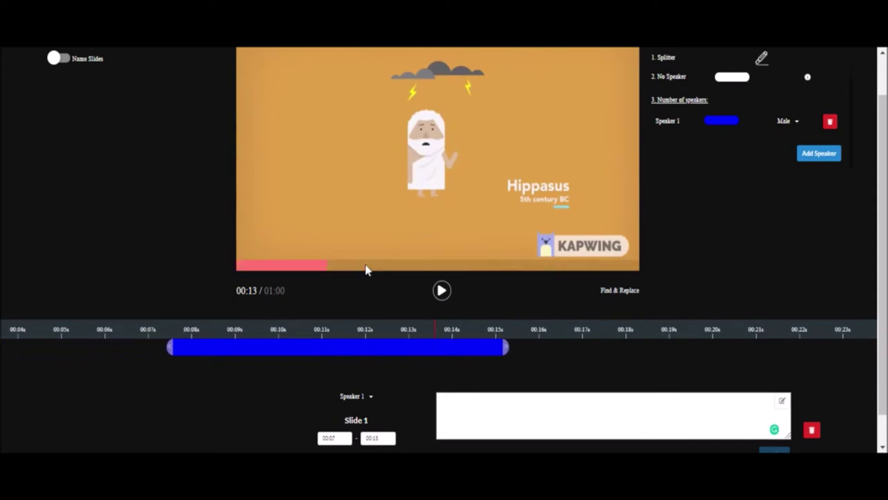
pyautogui.click(393, 331)
pyautogui.click(441, 291)
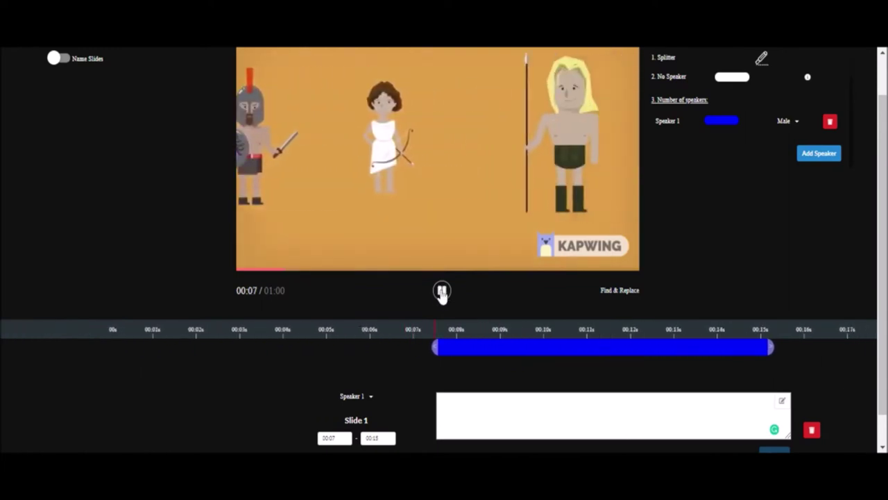
pyautogui.click(443, 291)
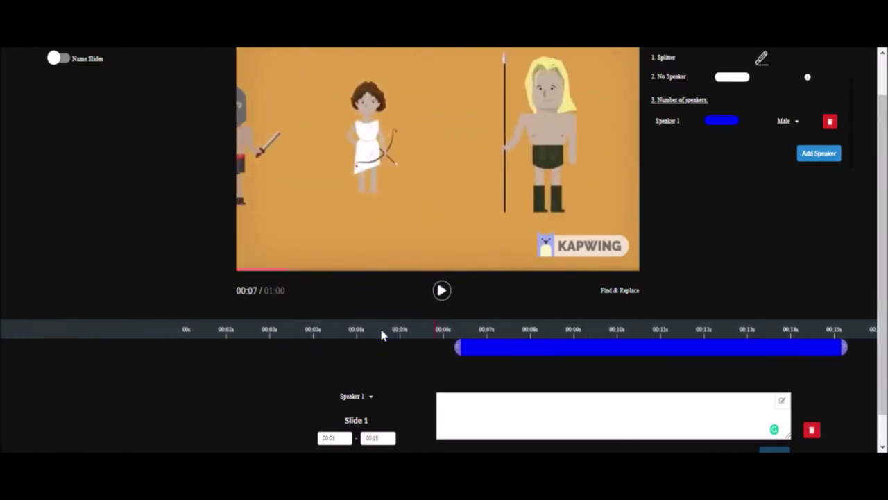
pyautogui.click(379, 325)
pyautogui.click(442, 291)
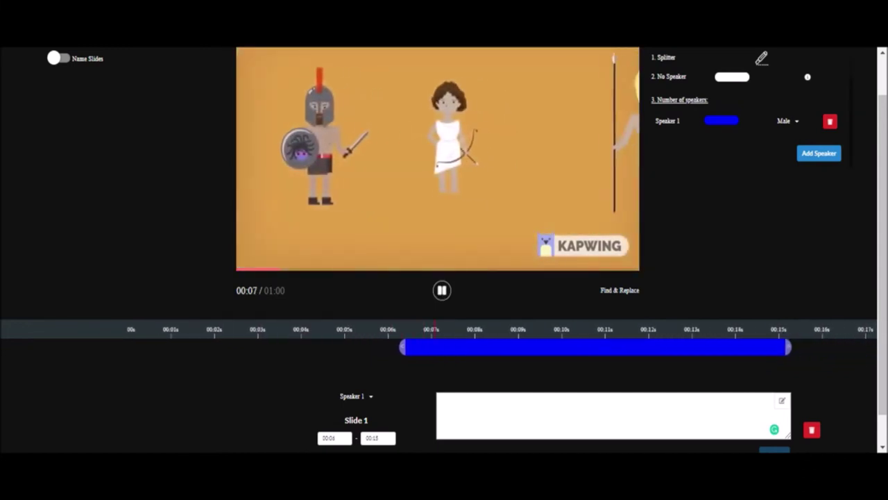
pyautogui.click(397, 349)
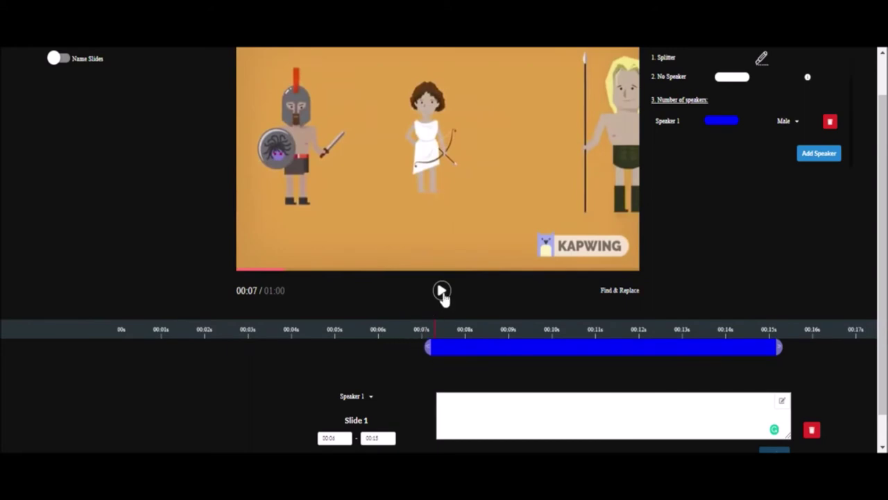
# Step: Transcribe slide 1's narration as "Like man heroes of Greek myth, the philosopher Hipposis was rumoured to be punished by the gods."
pyautogui.click(442, 292)
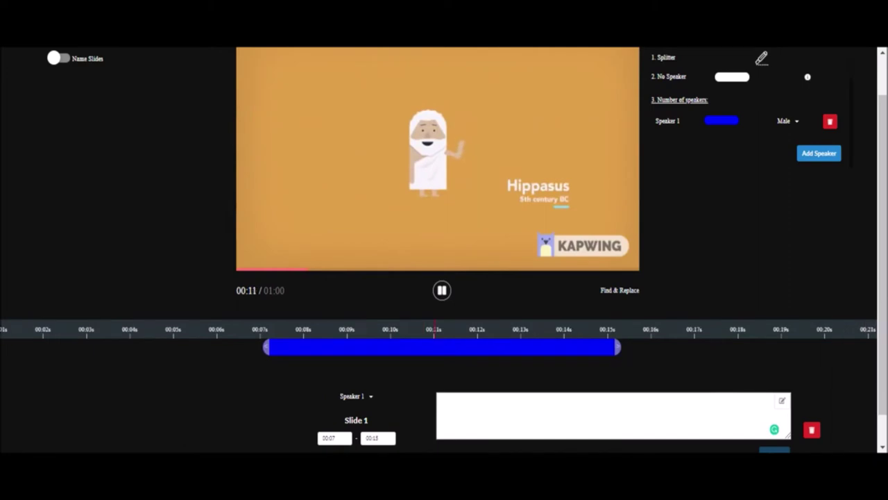
pyautogui.click(442, 290)
pyautogui.click(458, 403)
pyautogui.write('Like man heroes of Greek myth, the philosopher Hipp')
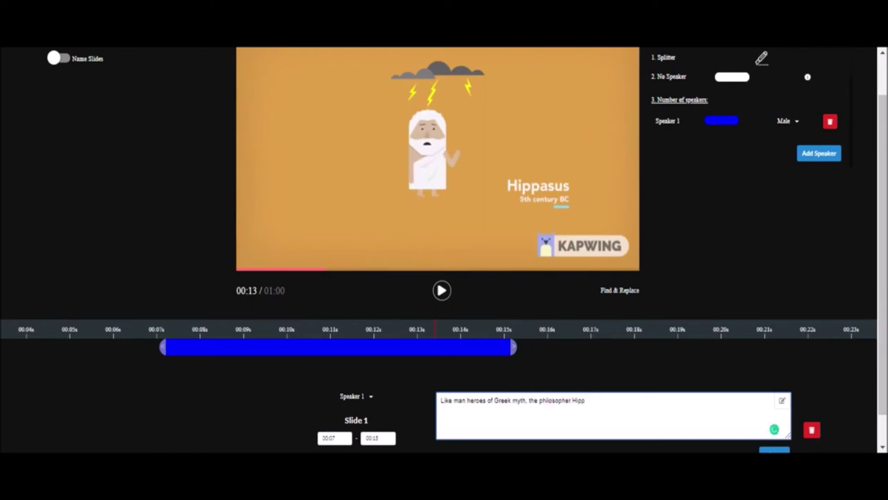
pyautogui.click(442, 290)
pyautogui.click(442, 291)
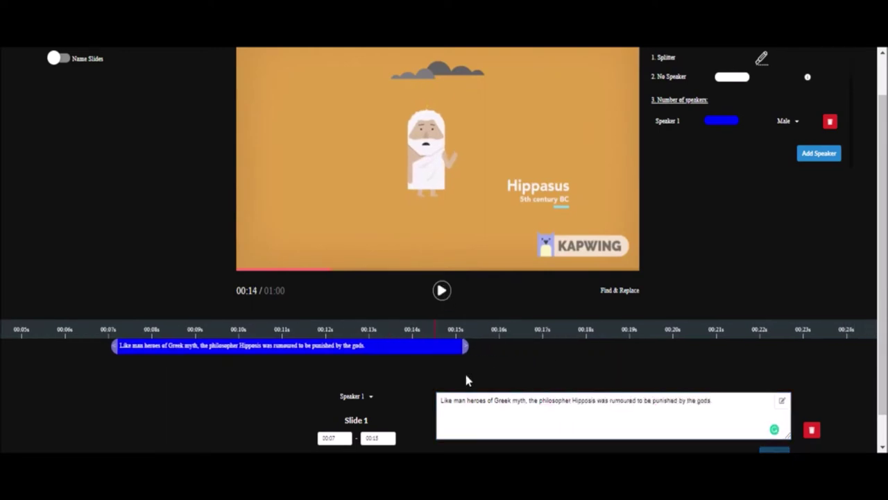
# Step: Replay slide 1's narration, set its end to about 00:13, and correct its text to "rumoured to have been mortally punished by the gods."
pyautogui.moveTo(321, 331); pyautogui.dragTo(512, 331)
pyautogui.click(442, 290)
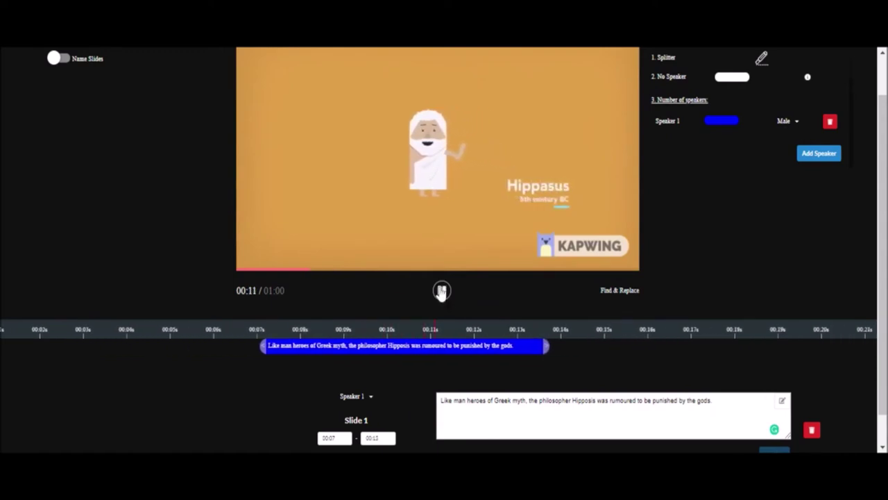
pyautogui.click(443, 290)
pyautogui.doubleClick(655, 400)
pyautogui.write('have been mortally')
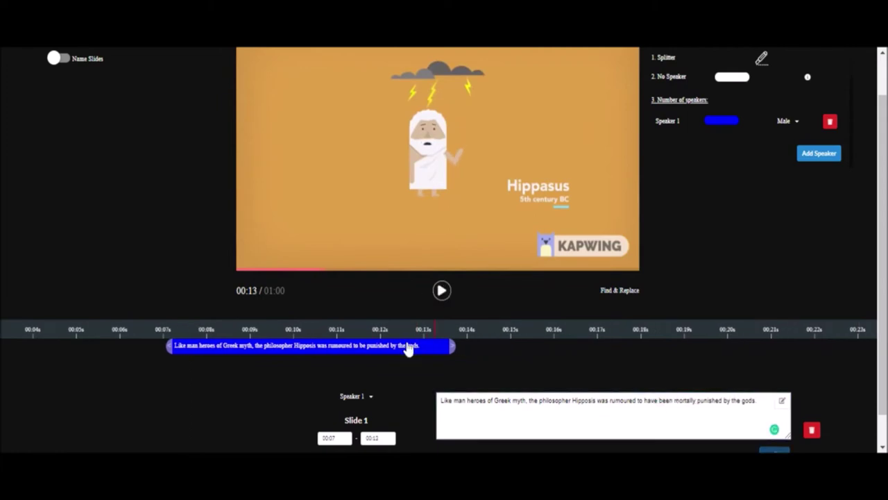
# Step: Replay slide 1 against the video and correct its wording to "Hippasus" and "rumored"
pyautogui.click(319, 326)
pyautogui.click(442, 292)
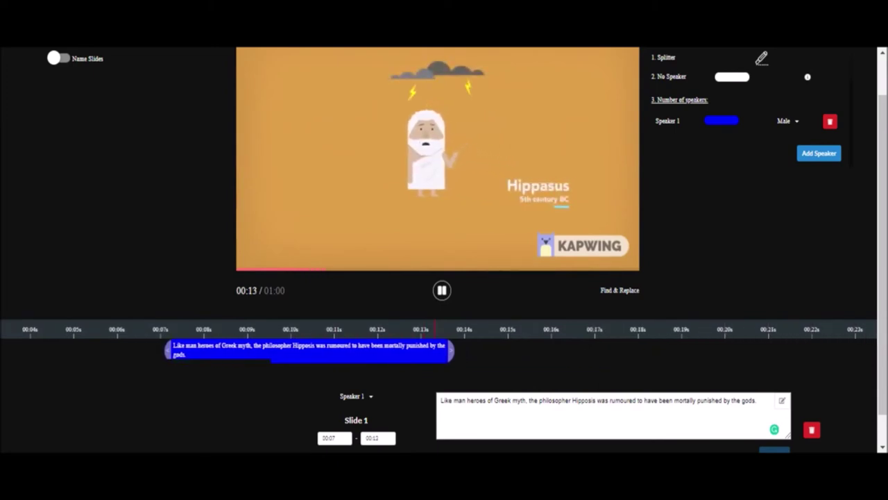
pyautogui.click(442, 292)
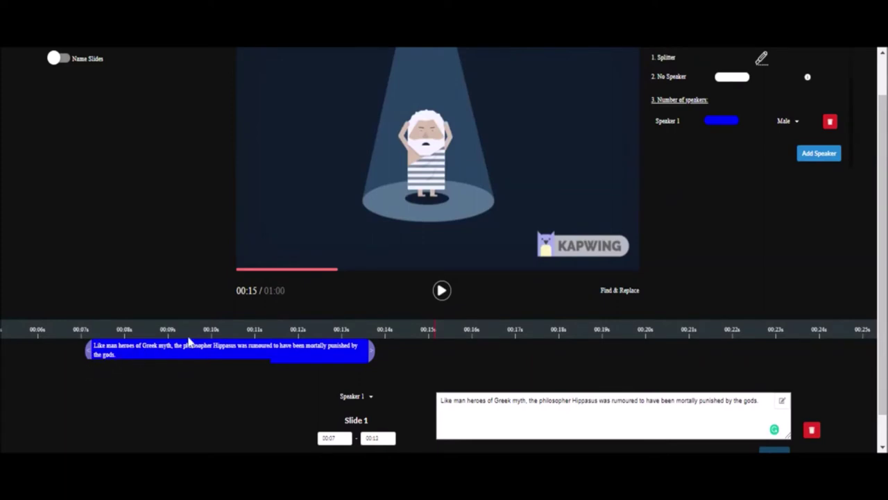
pyautogui.hscroll(-5, 339, 321)
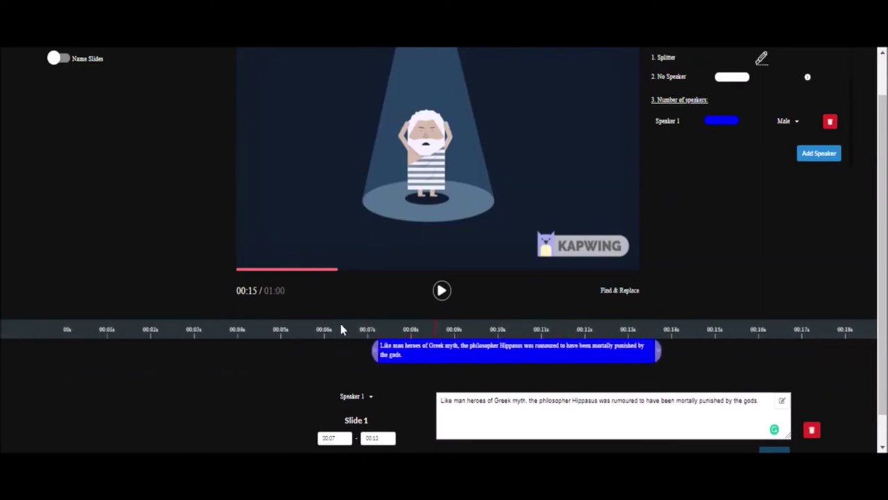
pyautogui.hscroll(3, 340, 329)
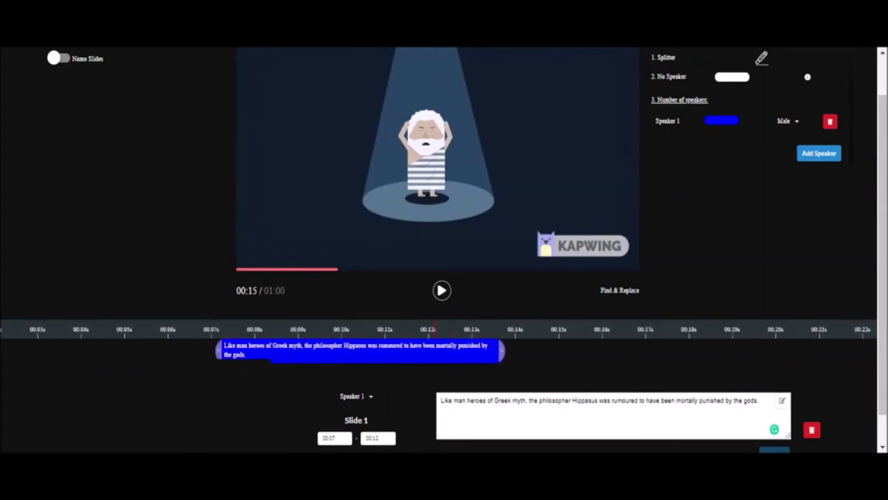
pyautogui.hscroll(3, 341, 329)
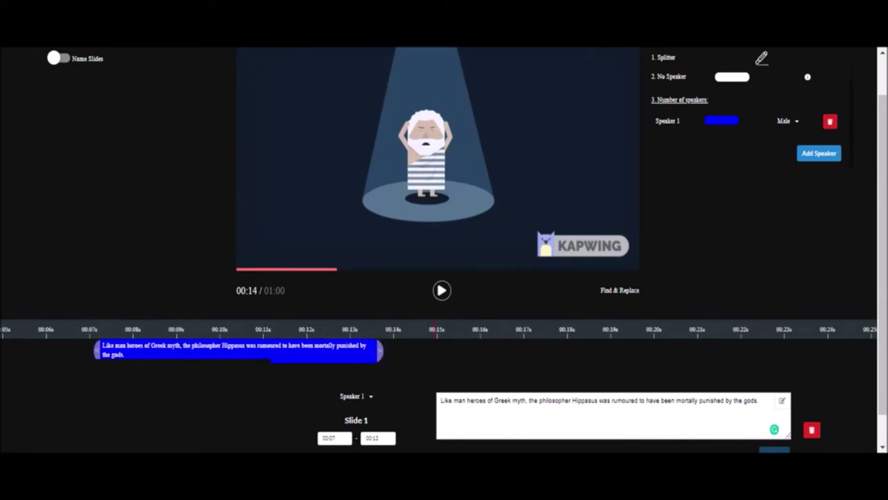
pyautogui.hscroll(-3, 413, 335)
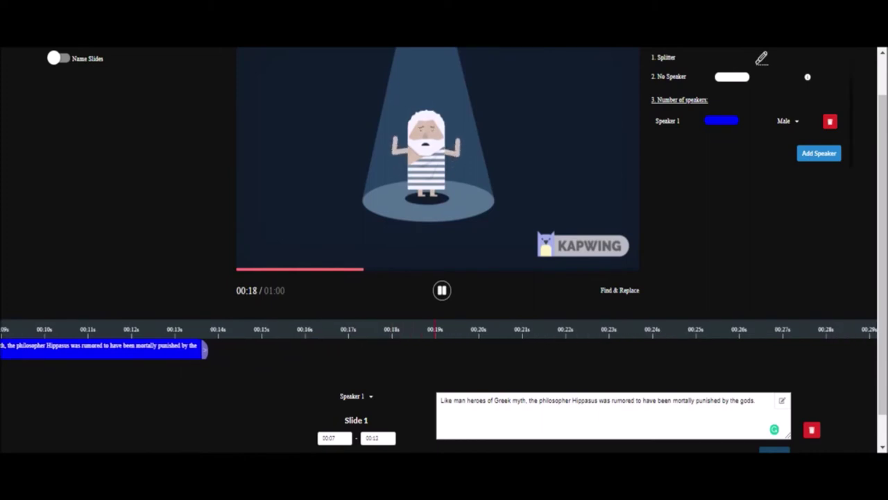
# Step: Add a second Speaker 1 slide following slide 1 and stretch its start back to about 00:14
pyautogui.click(440, 290)
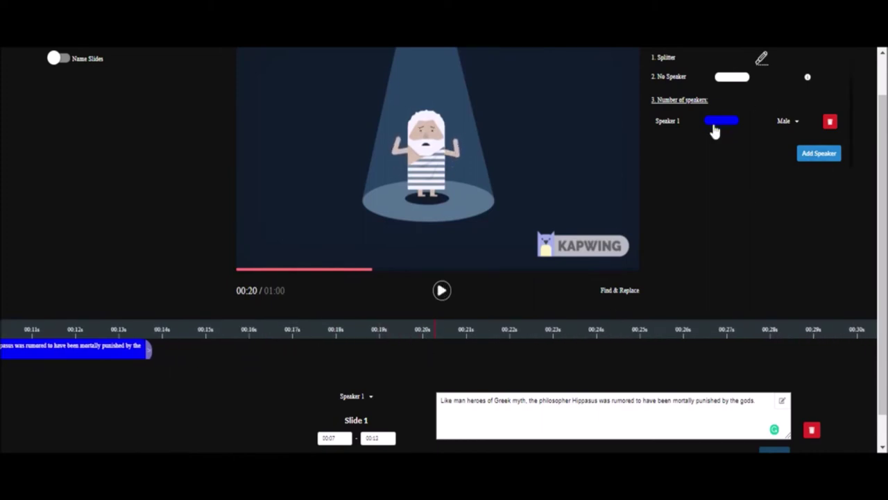
pyautogui.hscroll(-10, 381, 327)
pyautogui.click(442, 291)
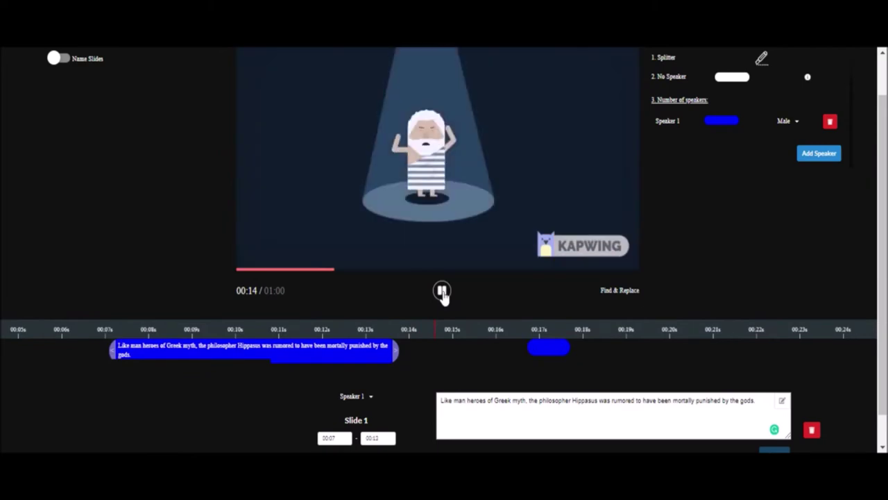
pyautogui.click(442, 291)
pyautogui.click(510, 351)
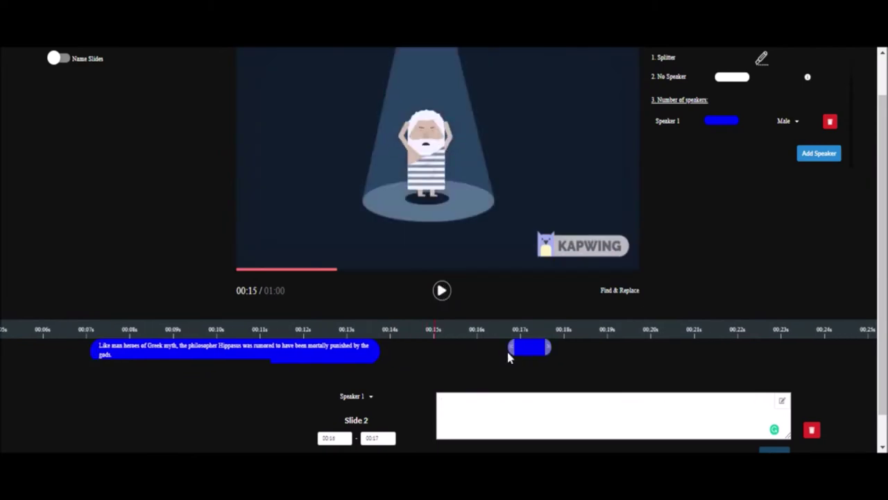
pyautogui.moveTo(509, 348); pyautogui.dragTo(403, 338)
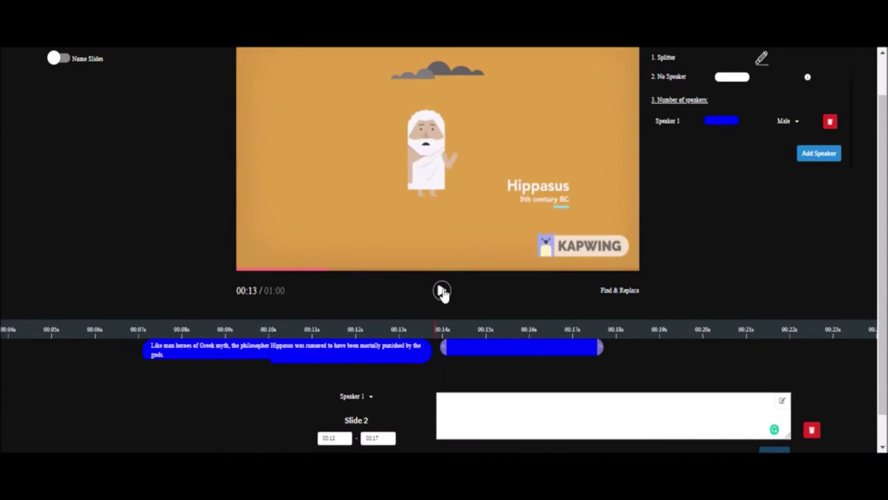
# Step: Extend slide 2 to 00:19 and transcribe it as "But, what was his crime? Did he murder guests? Or disrupt a sacred ritual?"
pyautogui.click(442, 292)
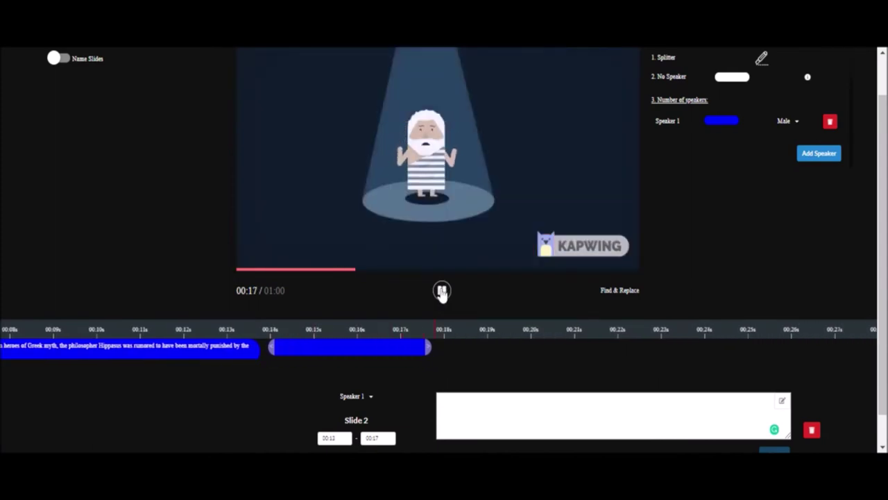
pyautogui.press('space')
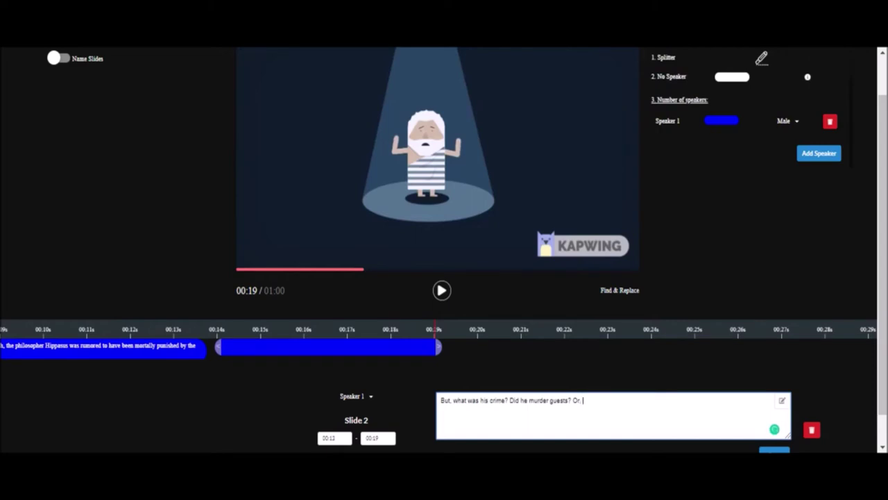
pyautogui.click(469, 351)
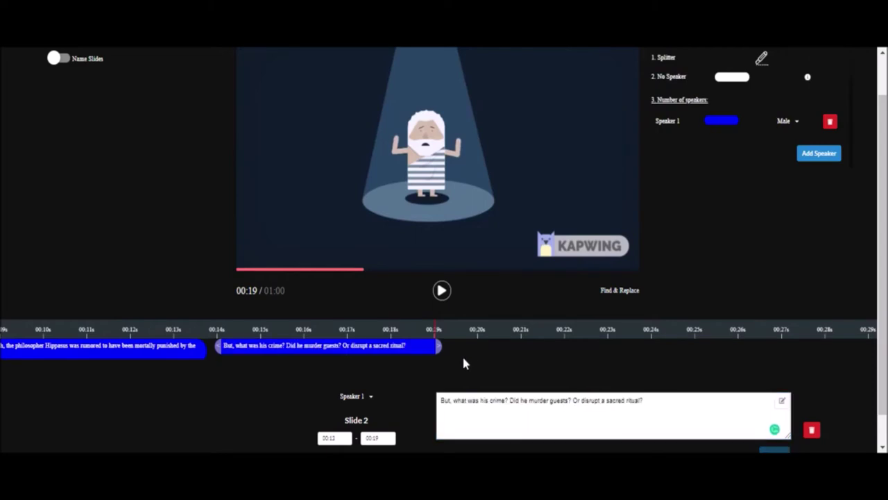
# Step: Play back slide 2 from about 00:14 to check its text and timing against the narration
pyautogui.hscroll(-5, 324, 322)
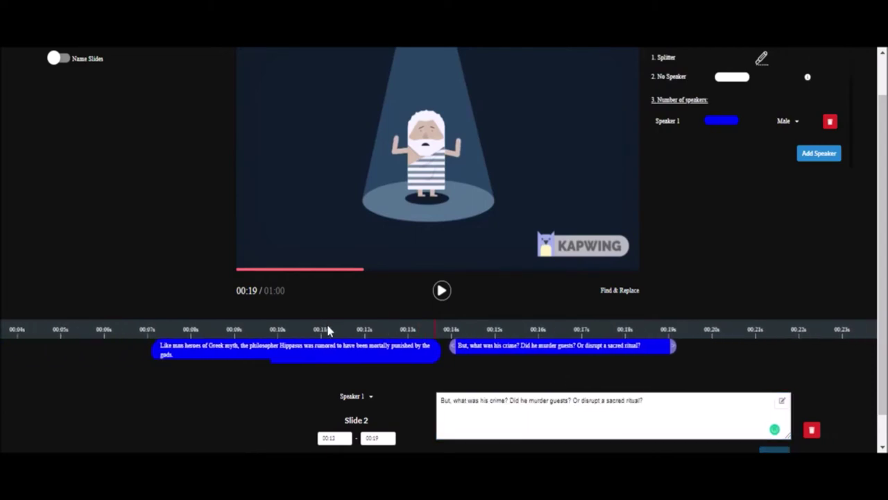
pyautogui.click(442, 291)
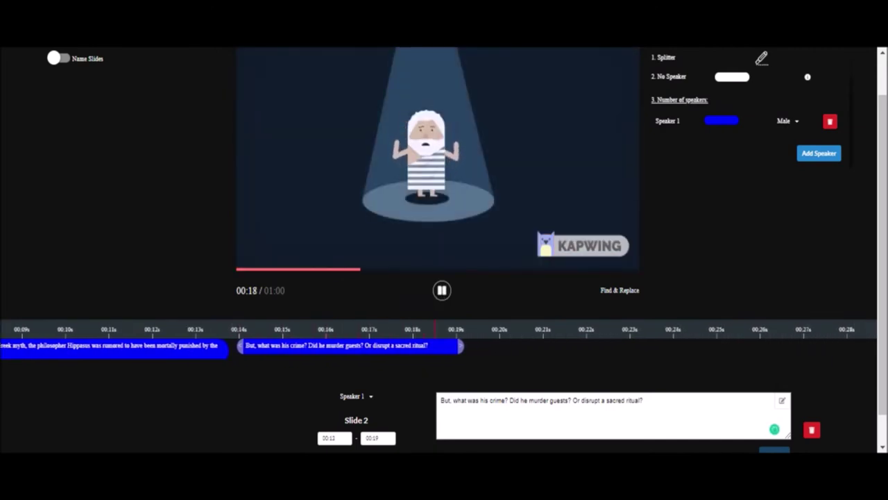
pyautogui.click(442, 291)
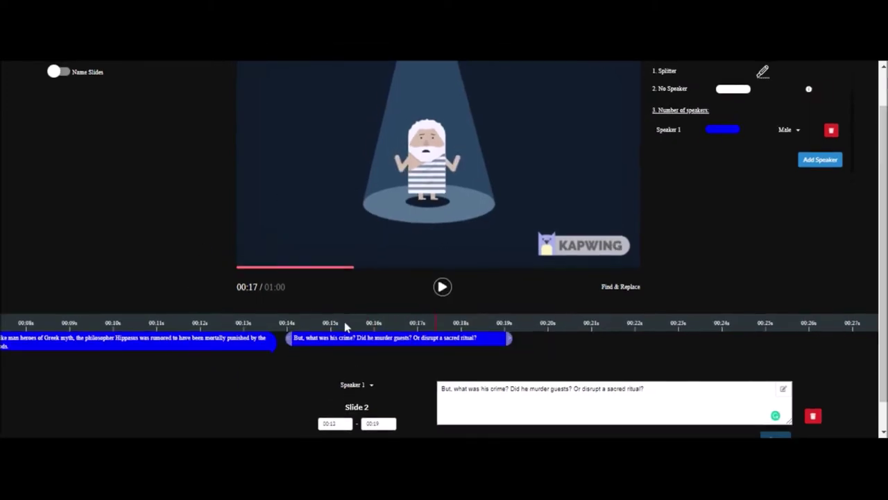
# Step: Review both slides along the timeline, comparing their text and positions with the video frames
pyautogui.scroll(5, 346, 326)
pyautogui.click(546, 362)
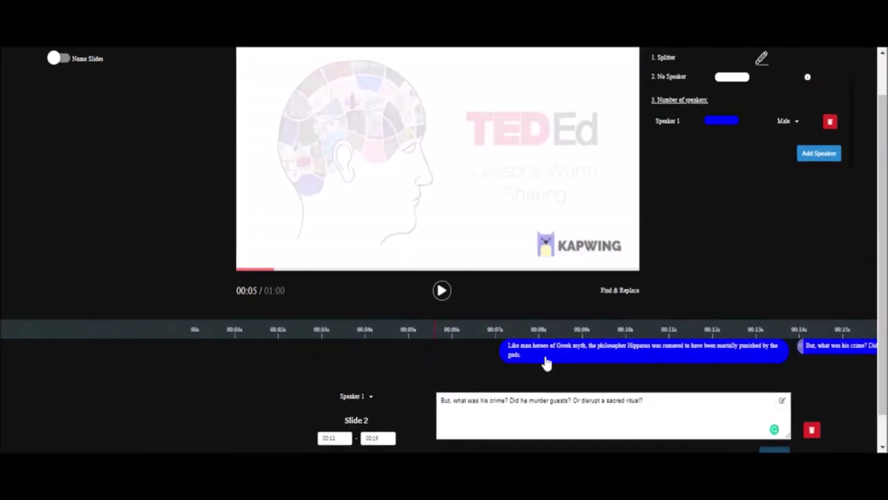
pyautogui.click(583, 337)
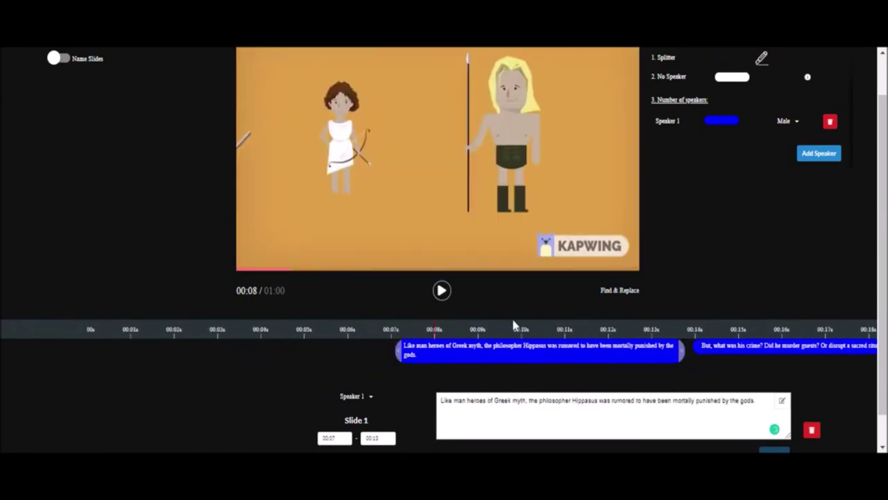
pyautogui.scroll(-6, 629, 338)
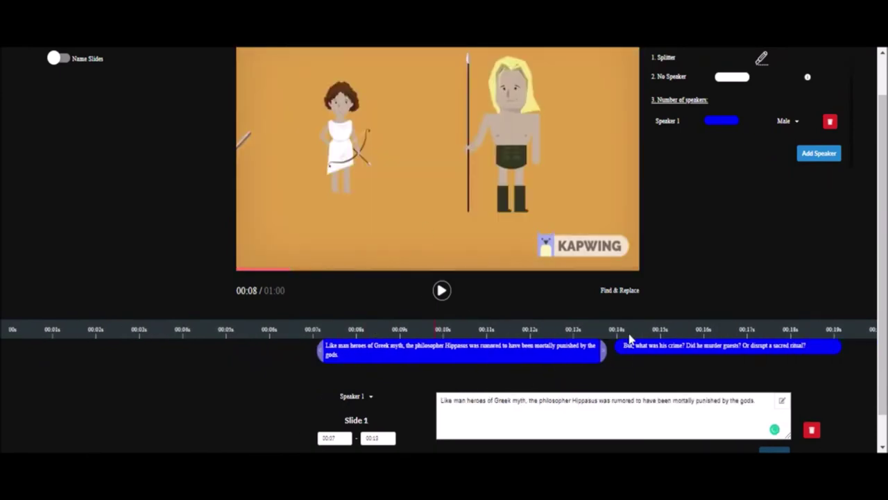
pyautogui.click(431, 345)
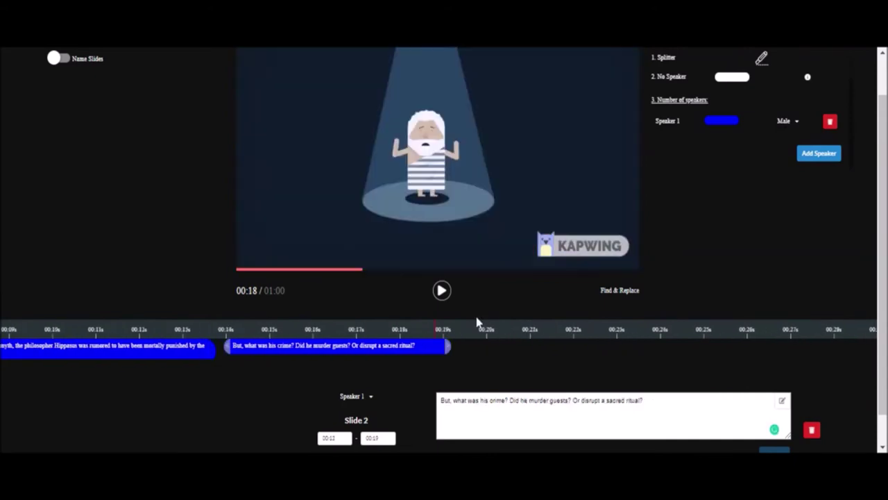
pyautogui.scroll(-4, 528, 343)
pyautogui.click(382, 334)
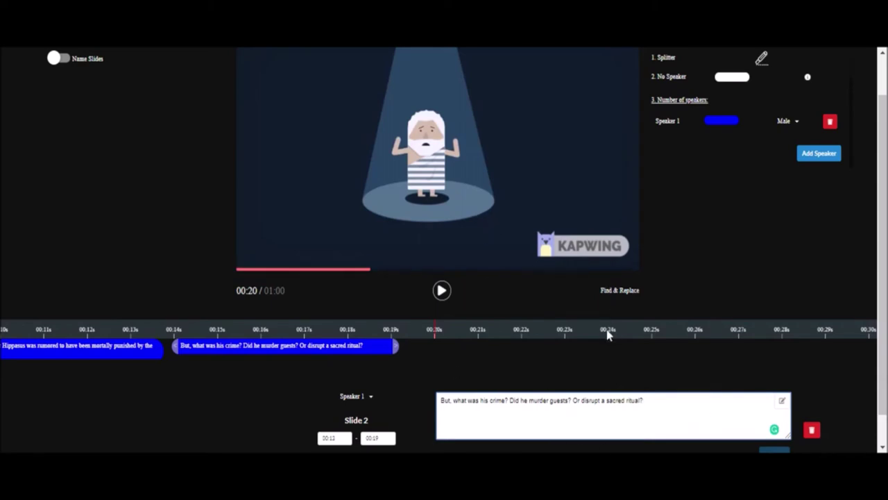
pyautogui.hscroll(3, 604, 335)
pyautogui.hscroll(-4, 604, 335)
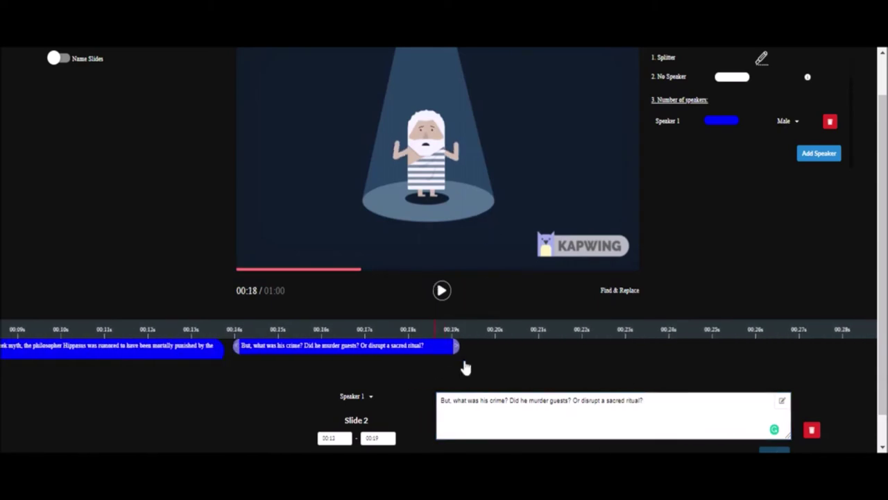
pyautogui.hscroll(-5, 387, 326)
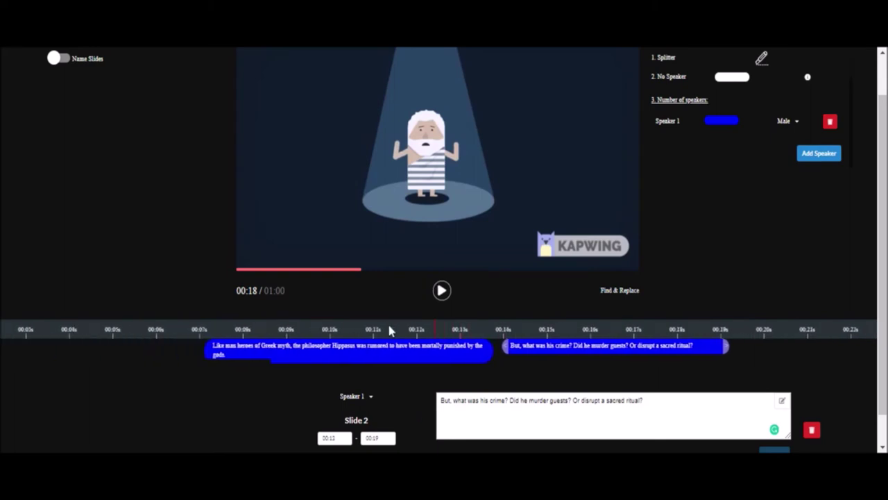
pyautogui.click(432, 326)
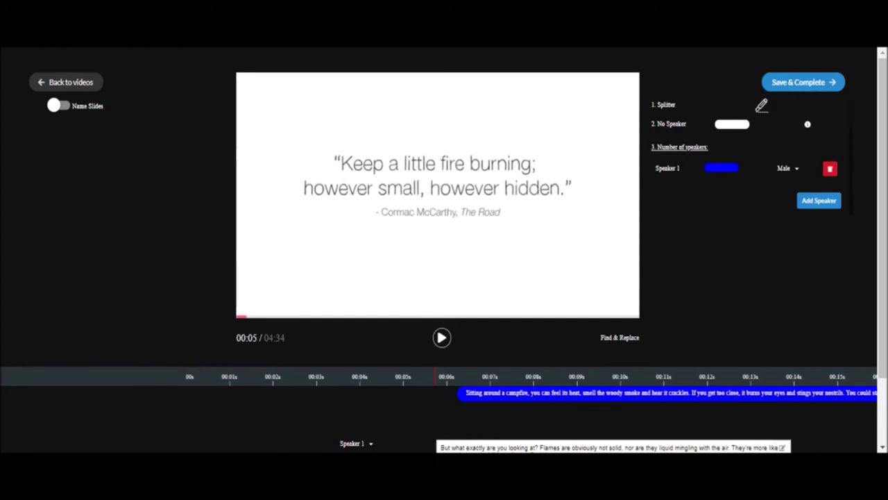
# Step: Play the campfire narration in the 04:34 video to about 00:23 and set the first slide's start to about 00:07
pyautogui.click(444, 340)
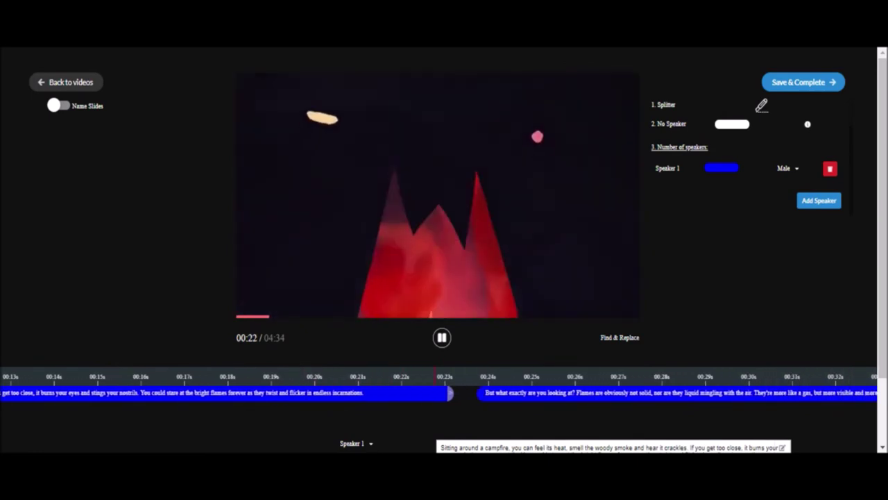
pyautogui.click(442, 337)
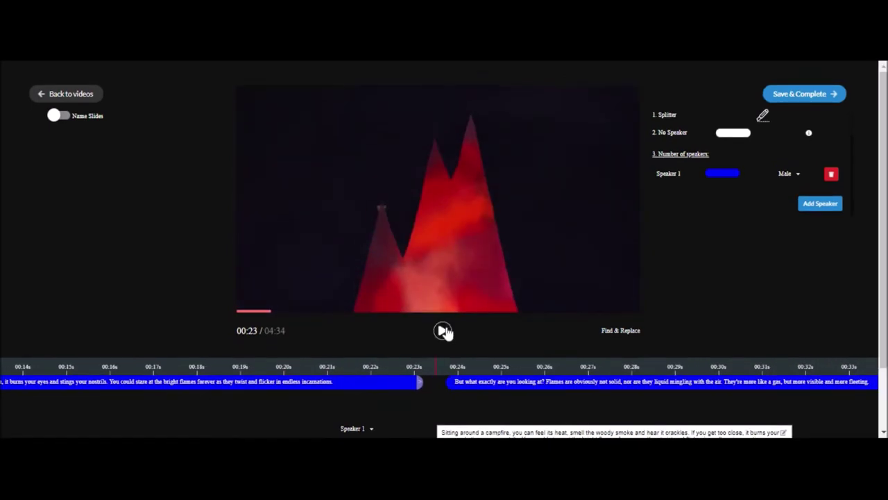
pyautogui.scroll(3, 348, 367)
pyautogui.scroll(3, 349, 380)
pyautogui.scroll(-3, 444, 385)
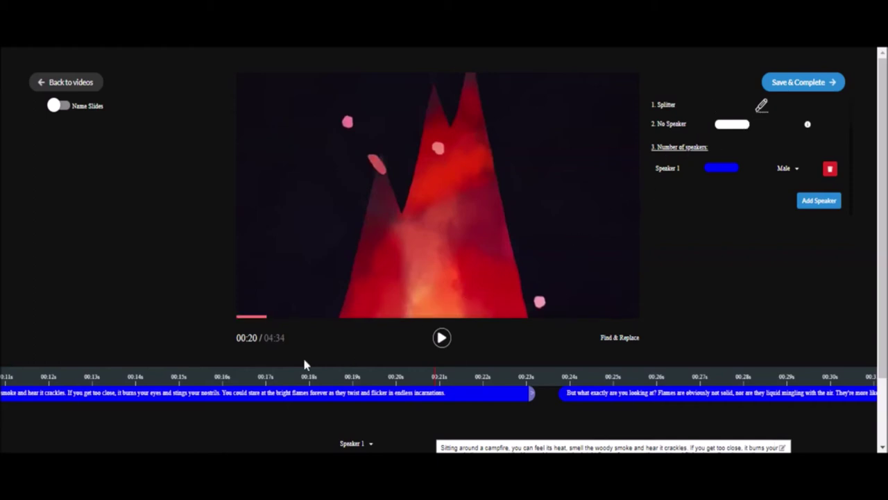
pyautogui.scroll(5, 275, 384)
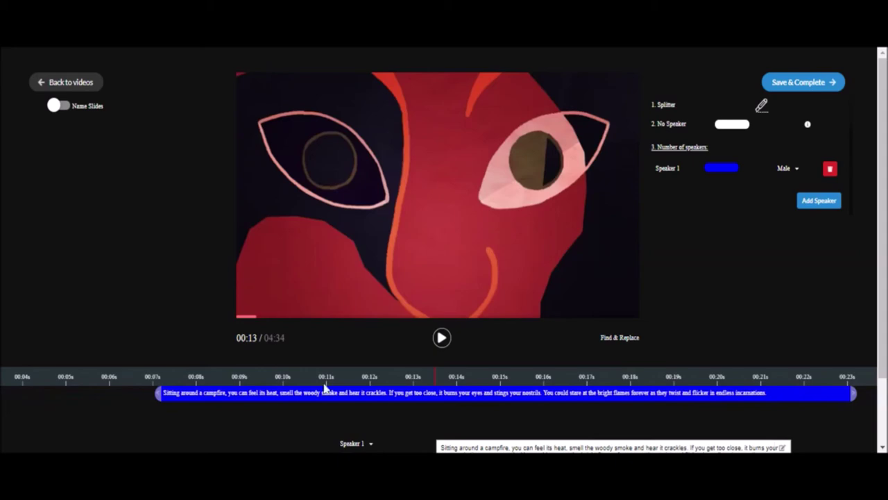
pyautogui.hscroll(-3, 327, 385)
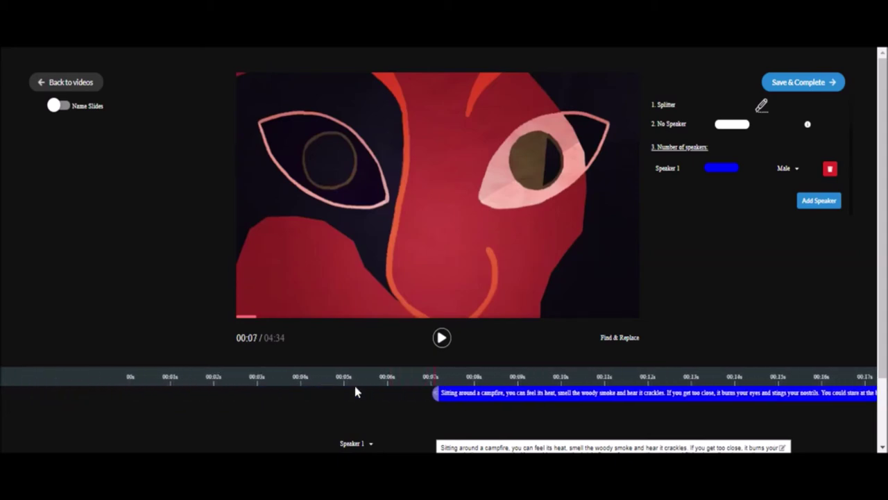
# Step: Play the campfire slide to 00:17 and place a Splitter cut between "stings your nostrils." and "You could stare at the bright flames"
pyautogui.click(442, 337)
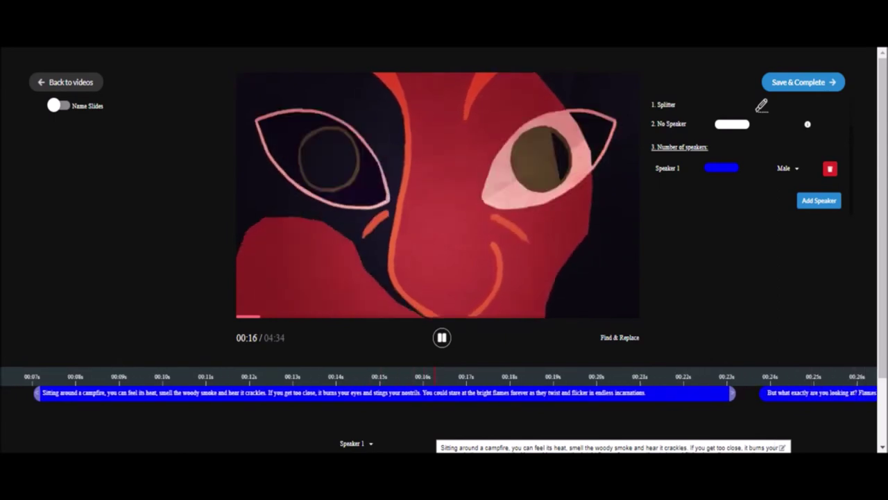
pyautogui.click(441, 338)
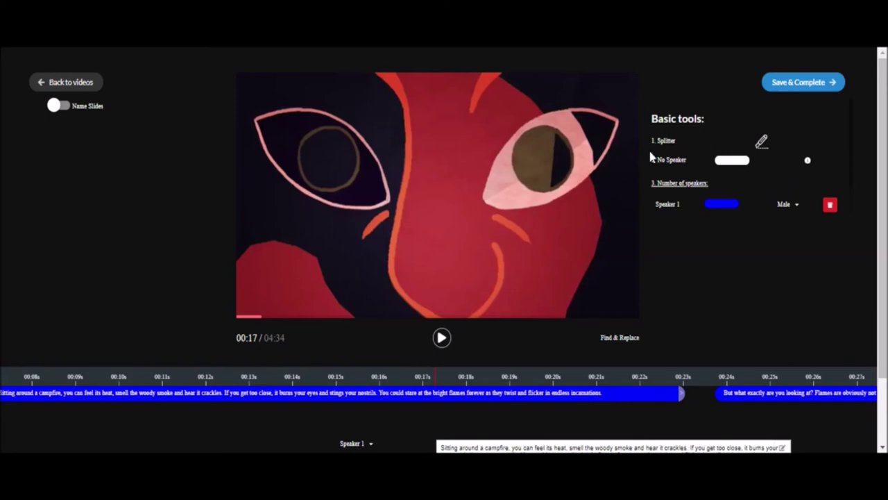
pyautogui.click(763, 145)
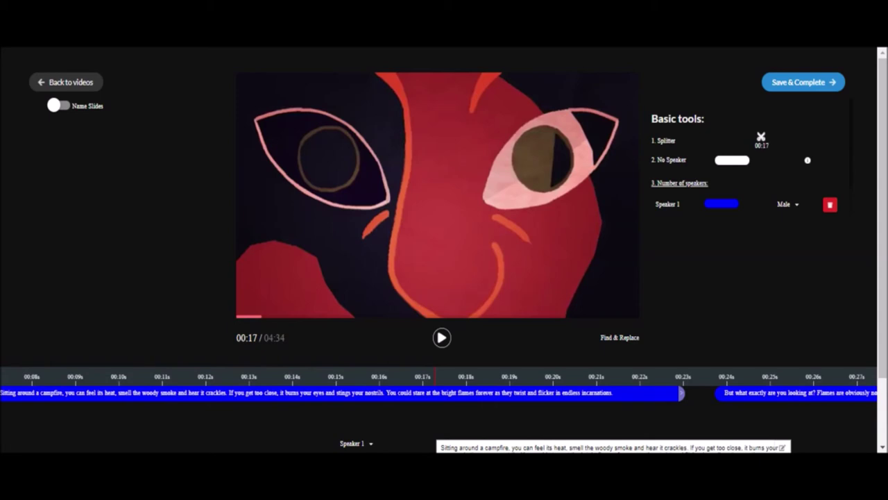
pyautogui.click(386, 393)
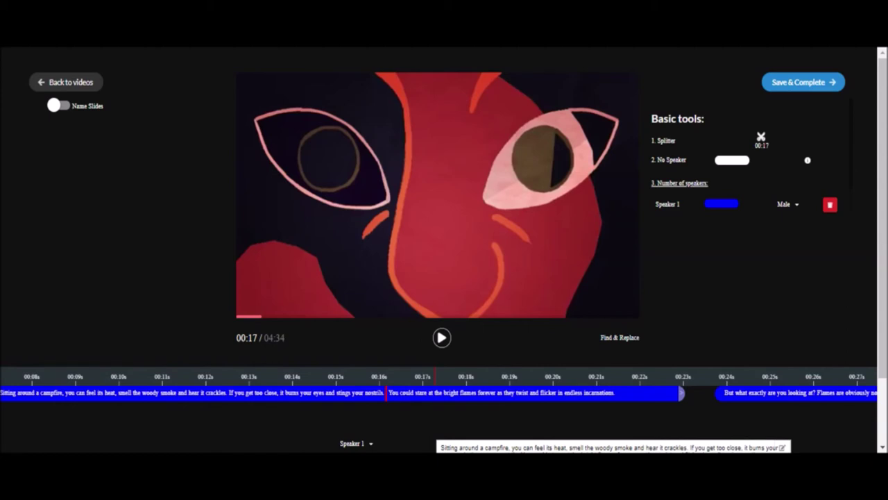
# Step: Split the campfire slide at 00:17 between "stings your nostrils." and "You could stare at the bright flames" with the Splitter
pyautogui.hotkey('ctrl', 'z')
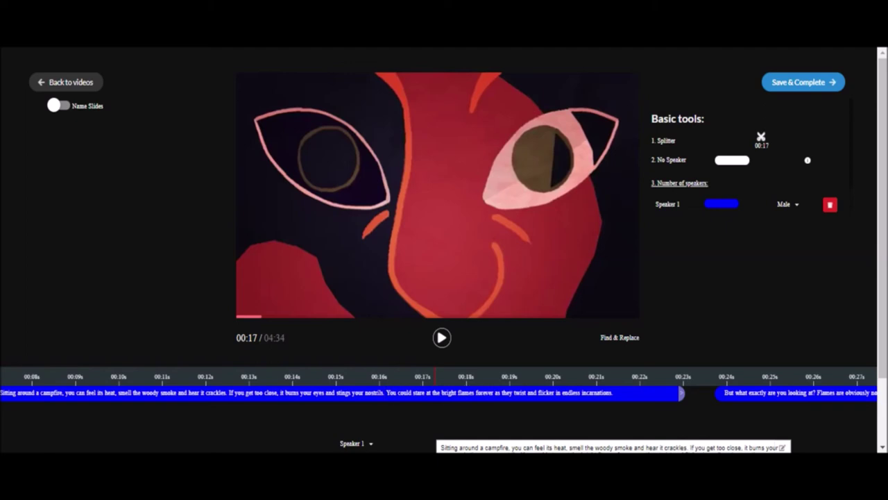
pyautogui.hotkey('ctrl', 'y')
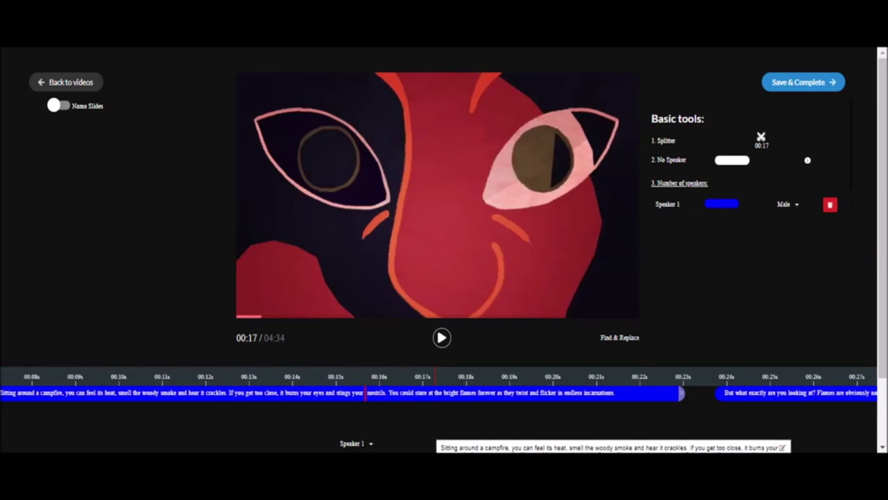
pyautogui.hotkey('ctrl', 'z')
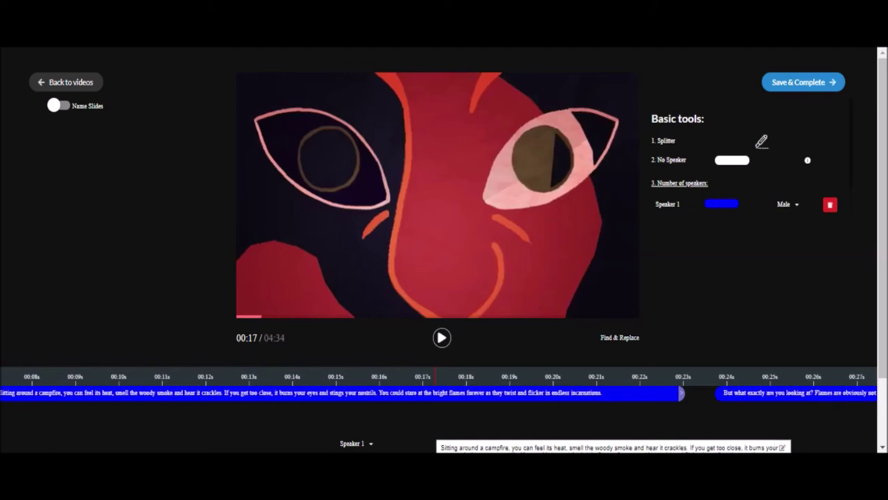
pyautogui.hotkey('ctrl', 'y')
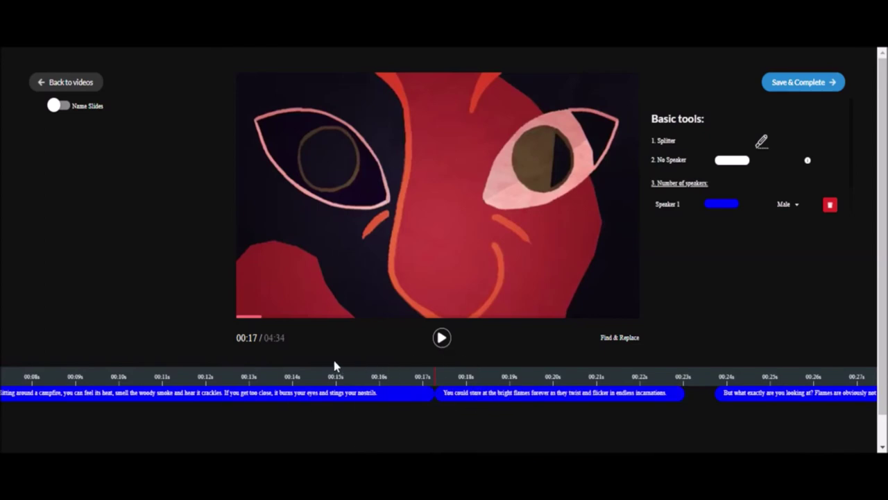
# Step: Review the two split campfire slides along the timeline and check the Splitter's time marker at 00:13
pyautogui.hscroll(-3, 306, 384)
pyautogui.hscroll(-4, 304, 380)
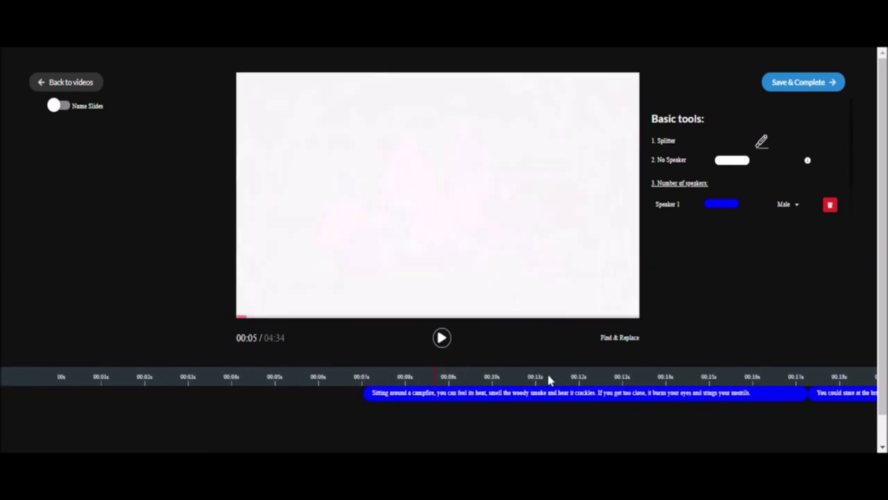
pyautogui.hscroll(8, 548, 380)
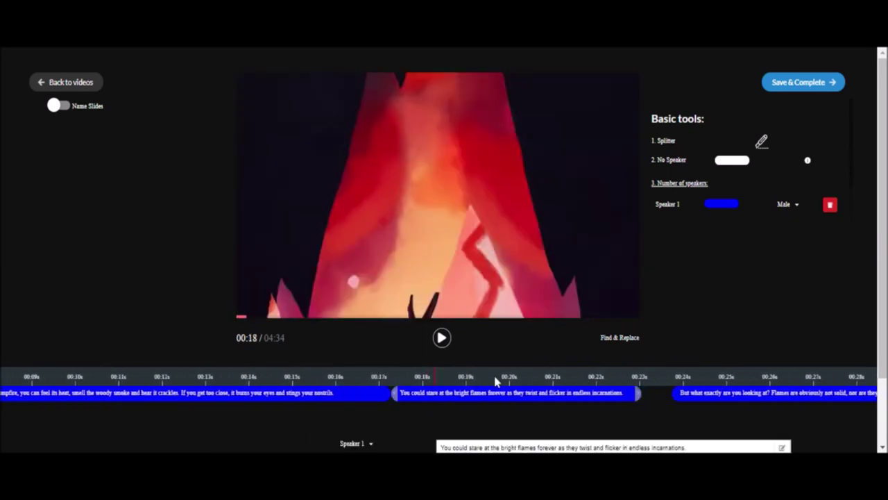
pyautogui.hscroll(-4, 417, 380)
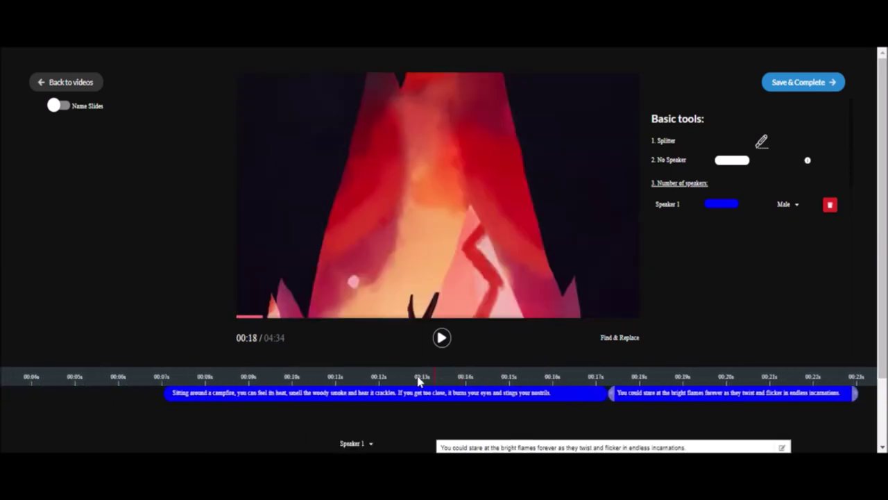
pyautogui.hscroll(2, 507, 377)
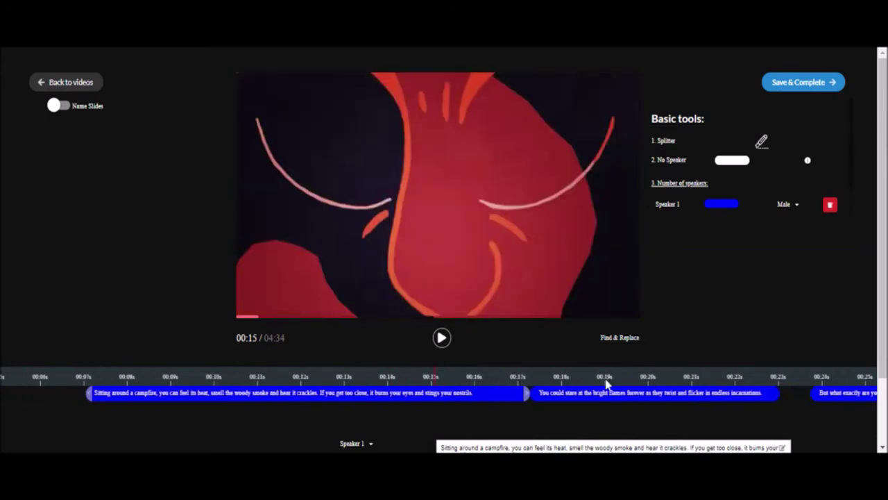
pyautogui.hscroll(-2, 513, 375)
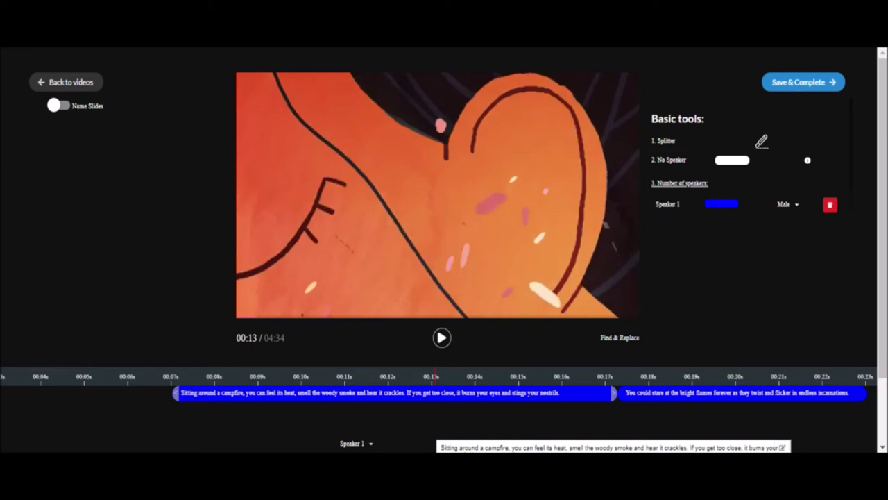
pyautogui.click(763, 145)
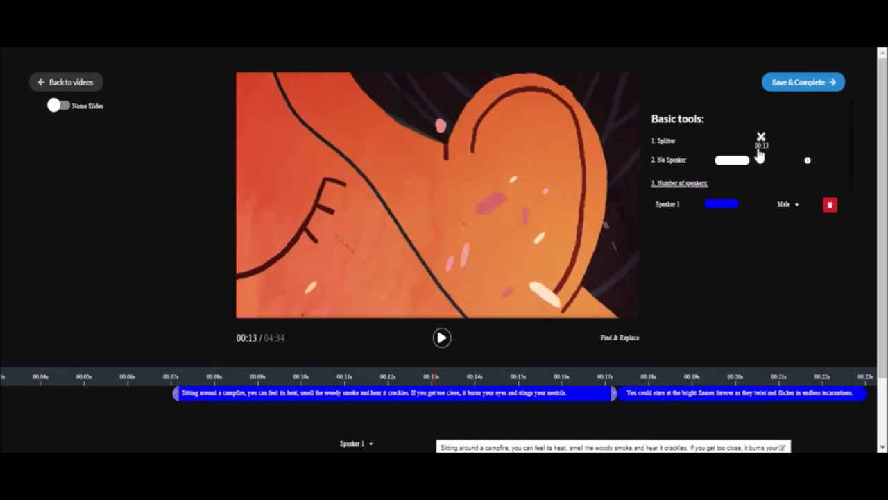
pyautogui.click(760, 145)
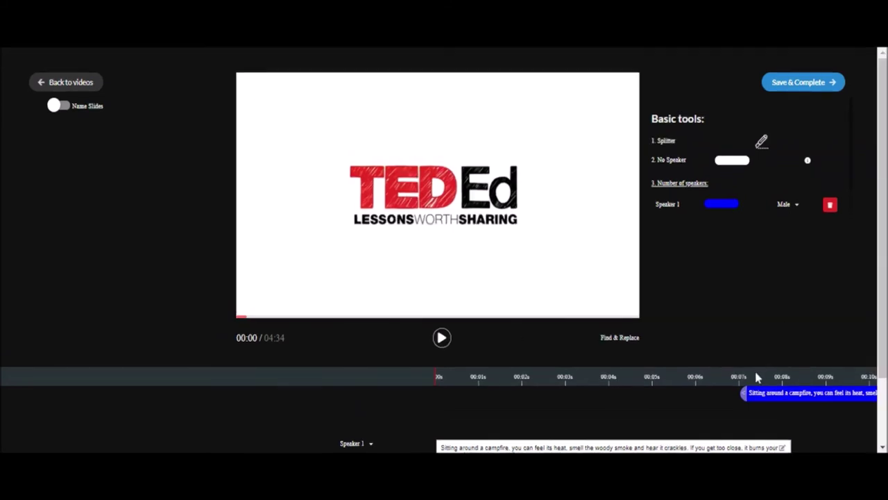
# Step: Play the intro from 00:00 to about 00:07 to check where the campfire narration begins
pyautogui.hscroll(8, 756, 376)
pyautogui.hscroll(-6, 749, 378)
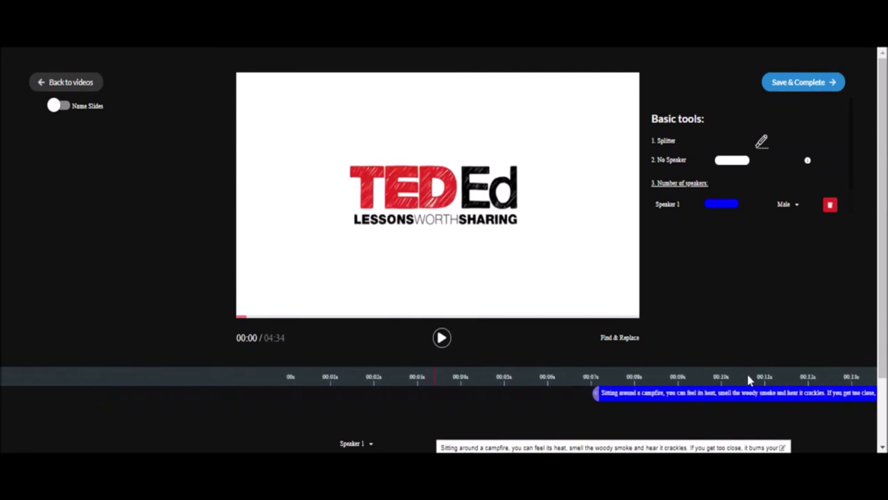
pyautogui.hscroll(-3, 700, 377)
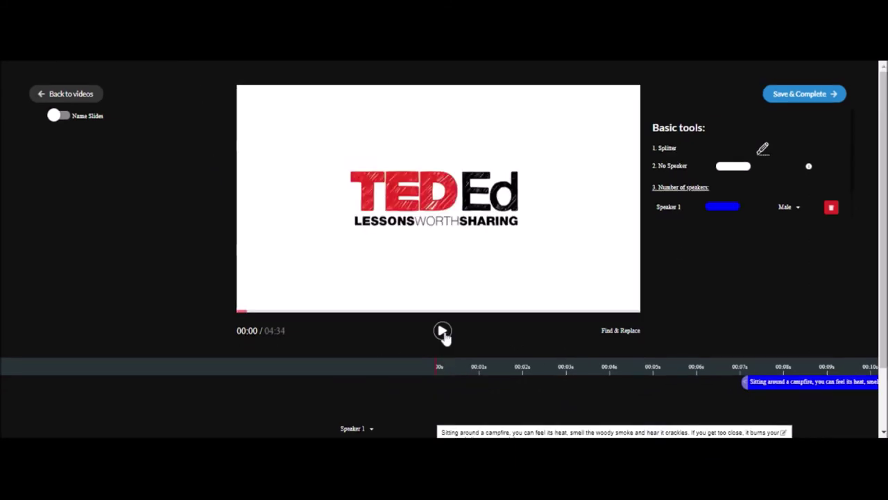
pyautogui.click(442, 338)
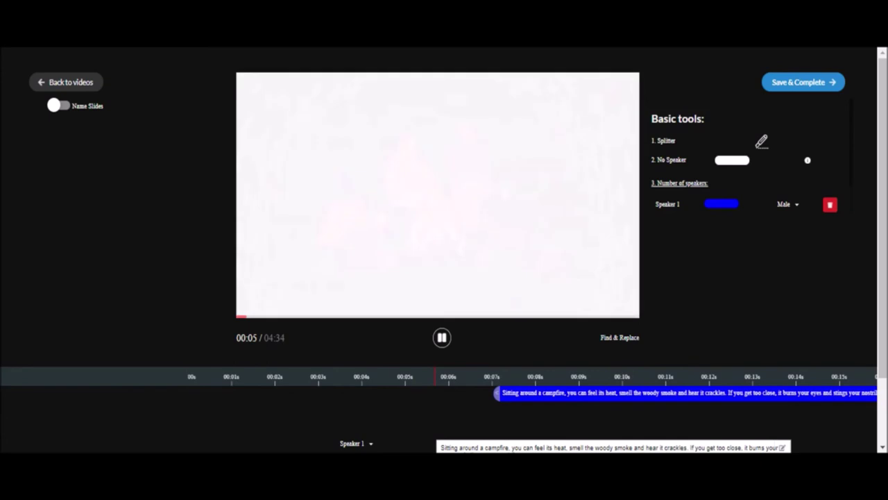
pyautogui.click(442, 338)
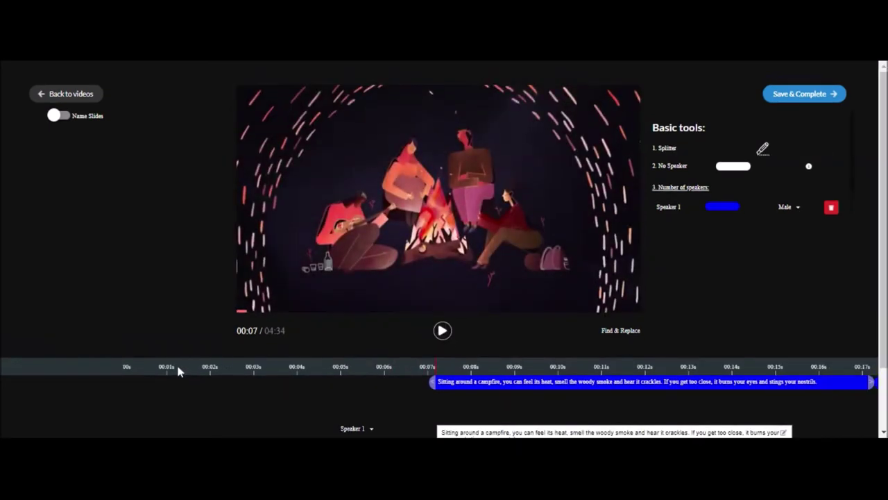
pyautogui.scroll(5, 177, 384)
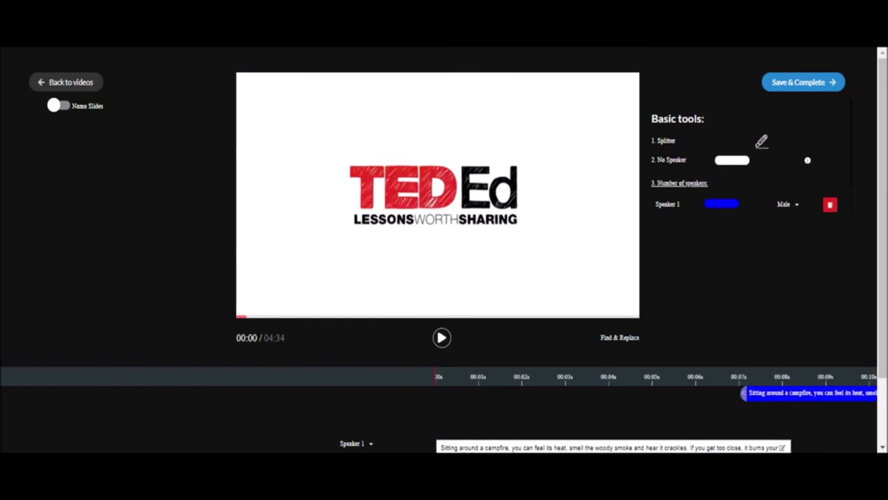
# Step: Add a No Speaker slide spanning 00:00 to 00:07, directly before the first campfire slide
pyautogui.moveTo(733, 160); pyautogui.dragTo(575, 393)
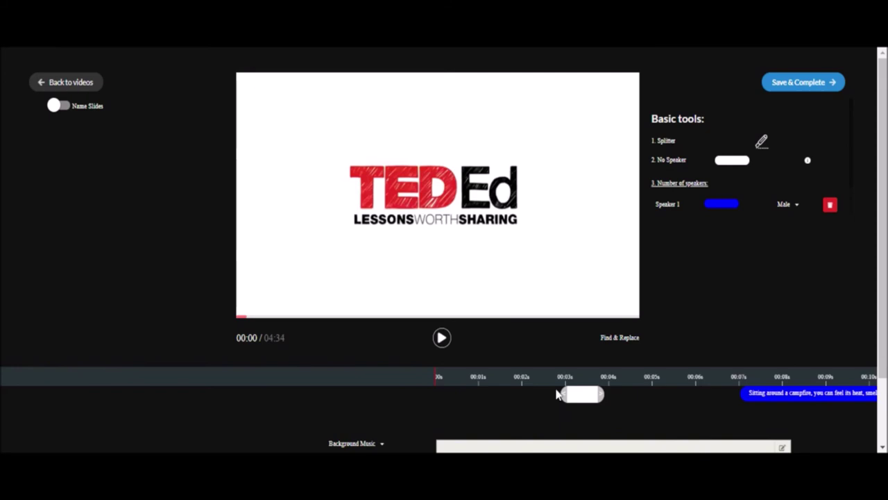
pyautogui.moveTo(564, 393); pyautogui.dragTo(437, 394)
pyautogui.moveTo(601, 394); pyautogui.dragTo(698, 385)
pyautogui.scroll(-1, 521, 326)
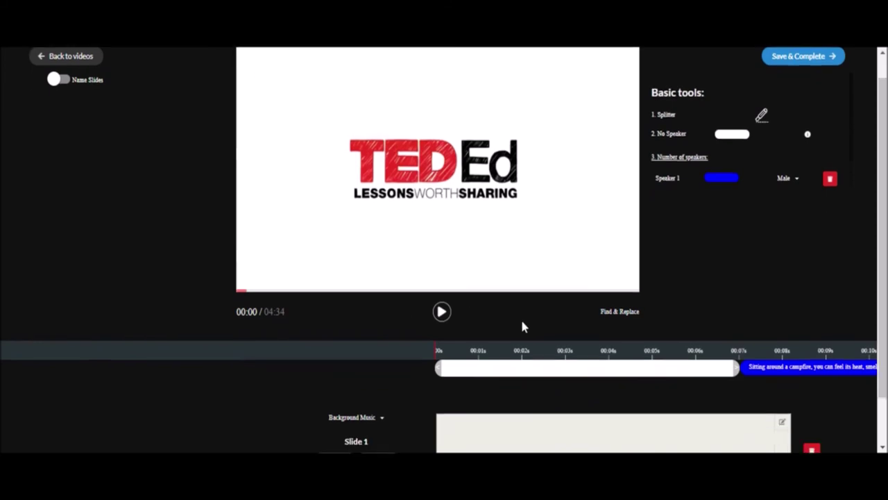
pyautogui.hscroll(5, 654, 298)
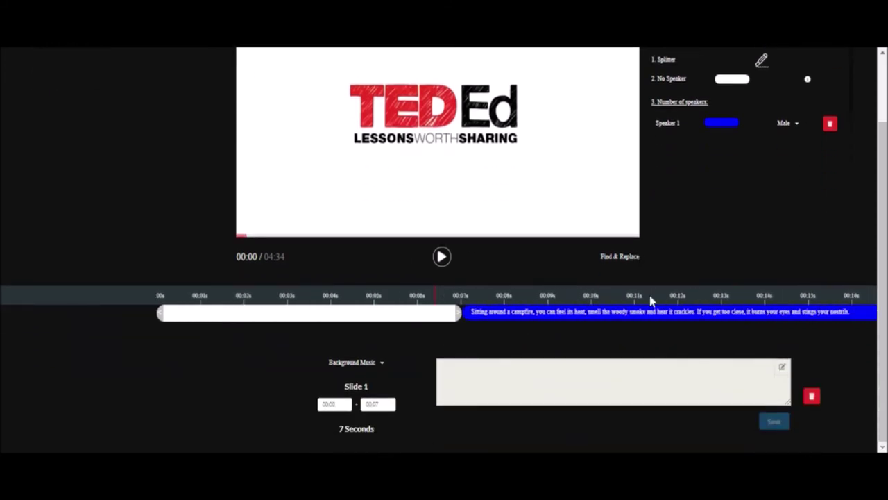
pyautogui.hscroll(-4, 654, 298)
pyautogui.hscroll(-1, 653, 298)
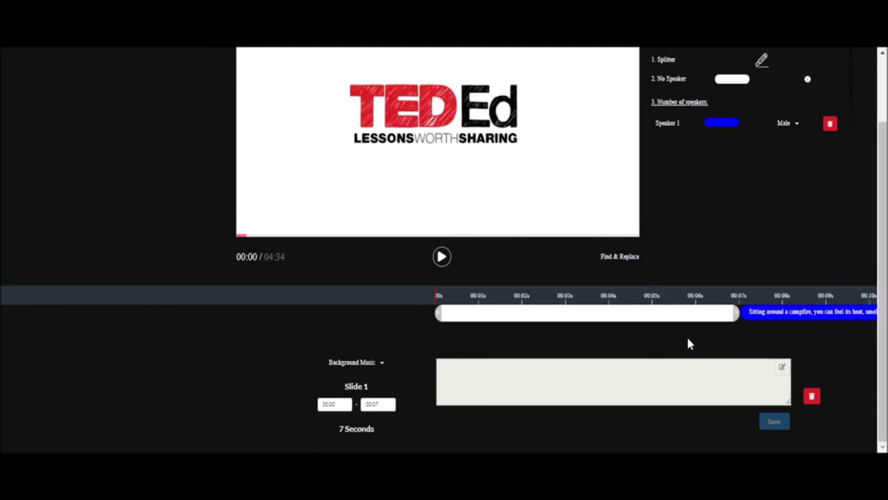
pyautogui.hscroll(5, 742, 303)
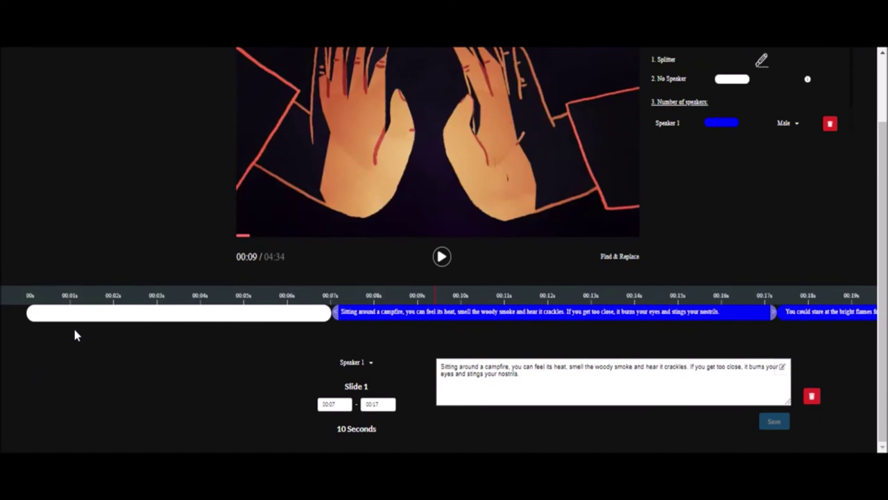
# Step: Play the plasma narration to about 01:03 and review slide 5's text and end timing against slide 6
pyautogui.scroll(1, 546, 300)
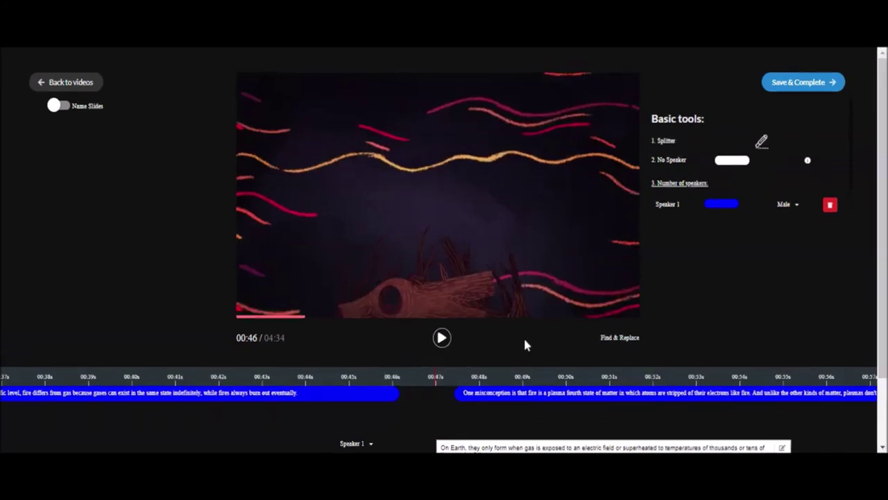
pyautogui.click(443, 331)
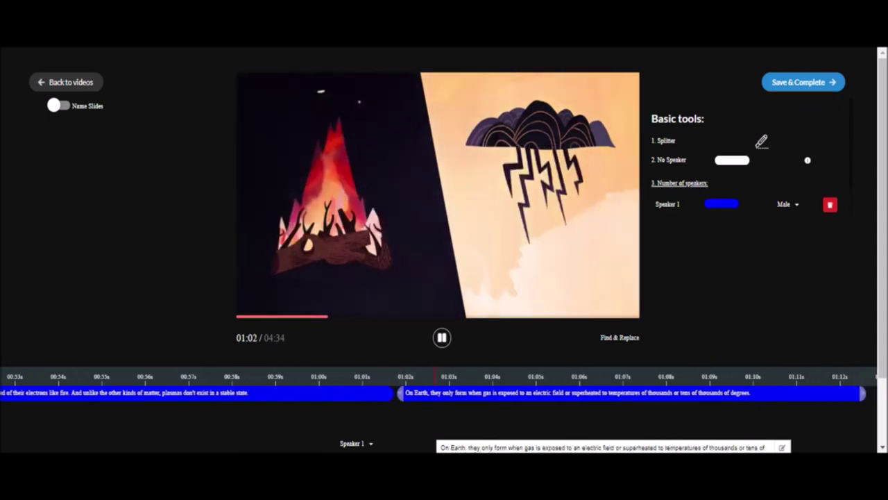
pyautogui.click(441, 337)
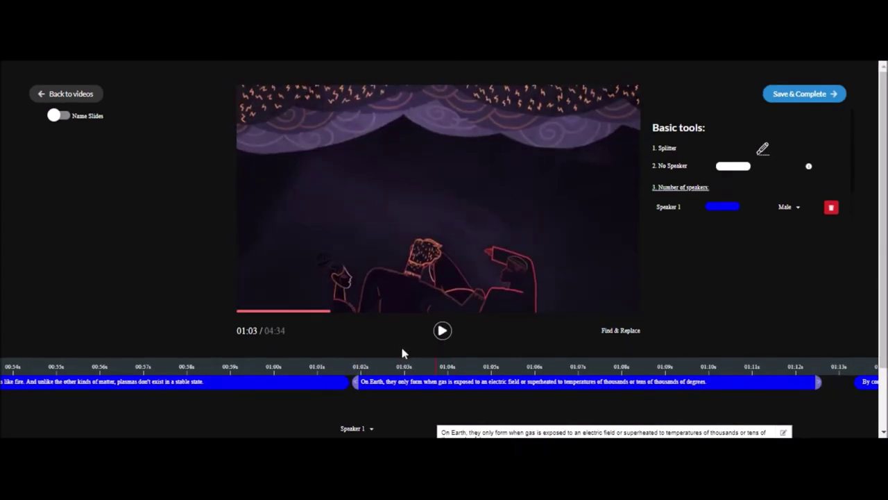
pyautogui.click(342, 374)
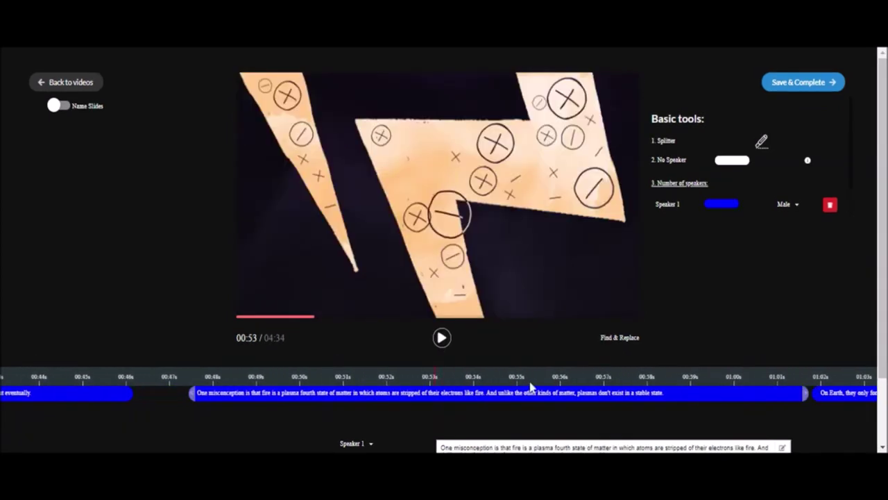
pyautogui.click(553, 376)
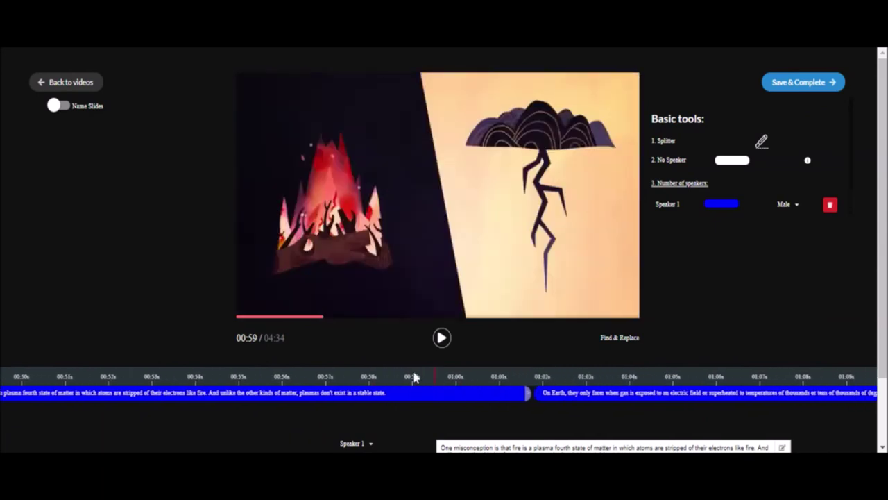
pyautogui.click(420, 385)
pyautogui.scroll(-1, 409, 361)
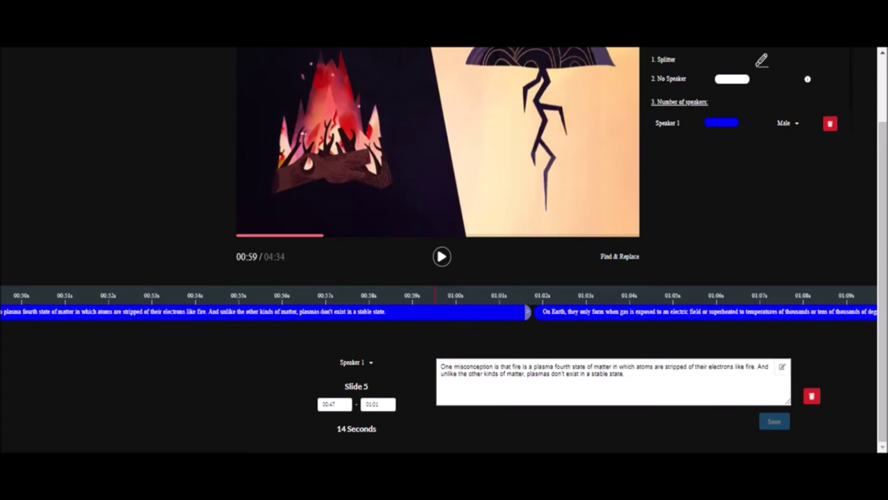
# Step: Remove the opening words "On Earth," from slide 6 so its text starts with "they only form", and save the text
pyautogui.hscroll(2, 563, 303)
pyautogui.click(549, 309)
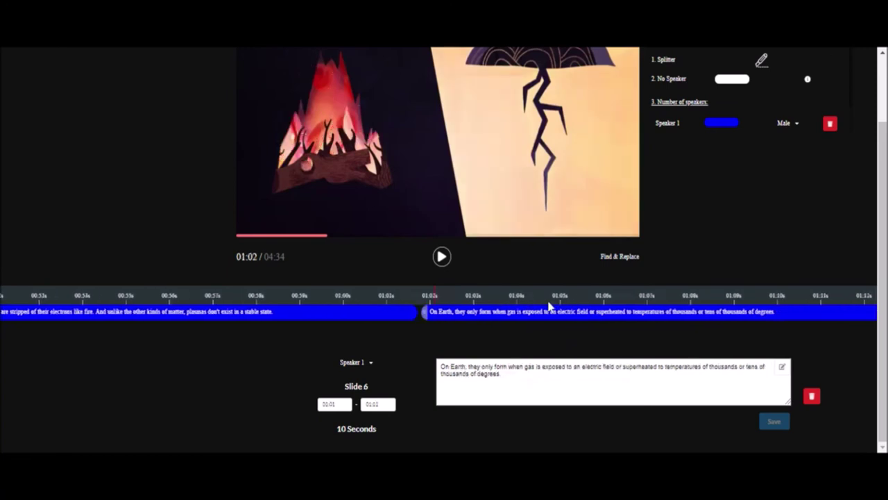
pyautogui.click(460, 367)
pyautogui.moveTo(465, 366); pyautogui.dragTo(440, 367)
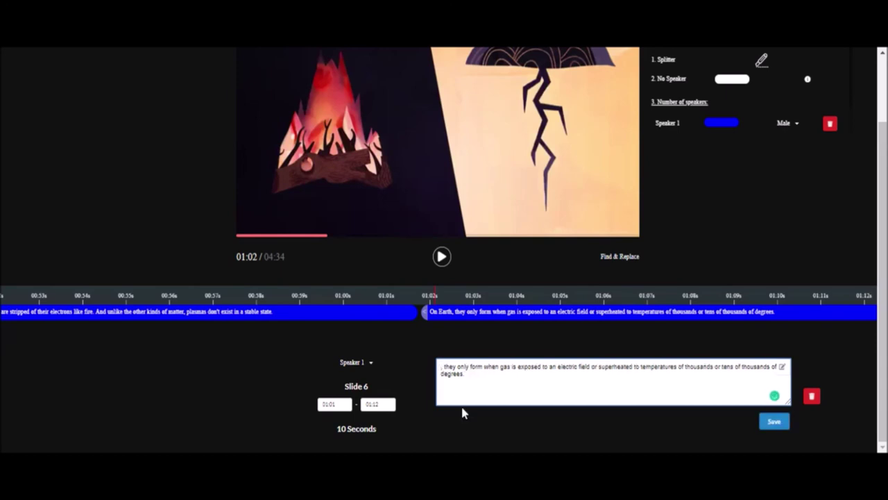
pyautogui.press('Delete')
pyautogui.press('Delete')
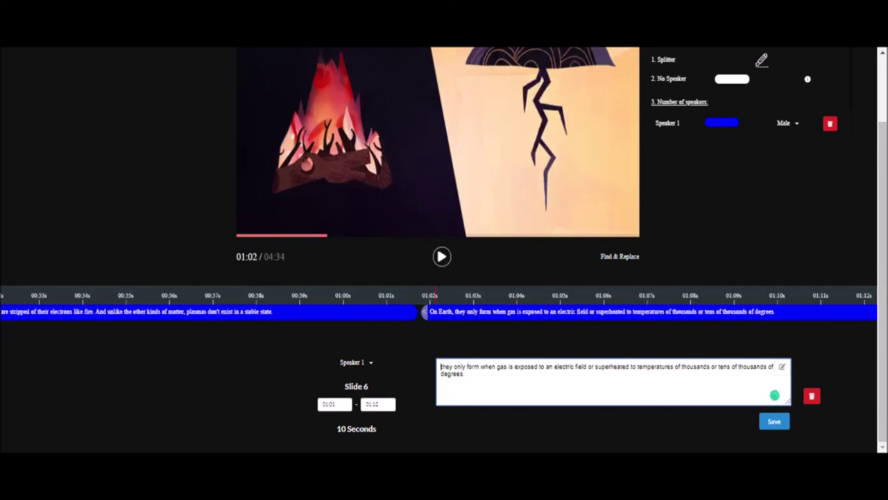
pyautogui.click(503, 317)
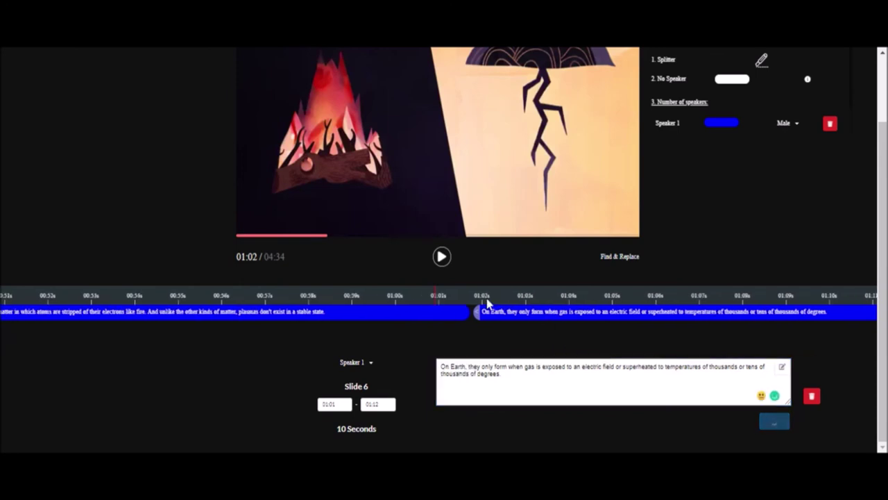
pyautogui.press('BackSpace')
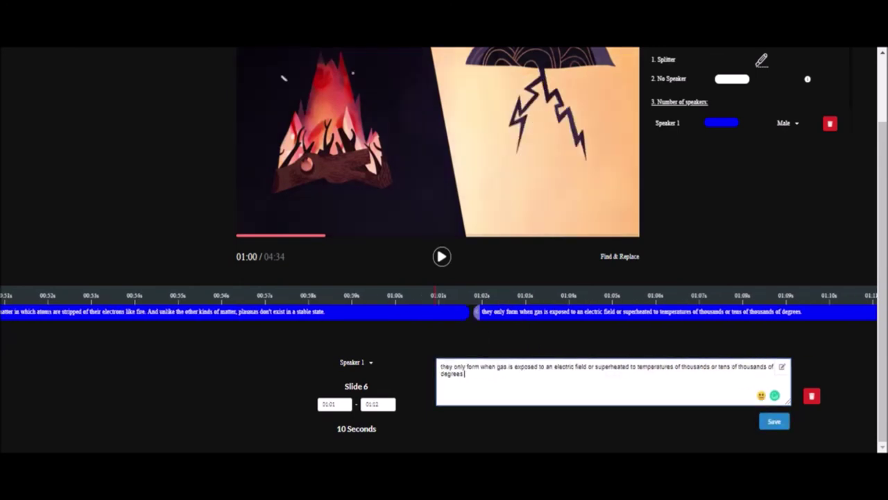
# Step: Add "on Earth" after "tens of thousands of degrees" at the end of slide 6 and save the text
pyautogui.write('On Earth')
pyautogui.click(466, 374)
pyautogui.press('BackSpace')
pyautogui.write('o')
pyautogui.click(438, 317)
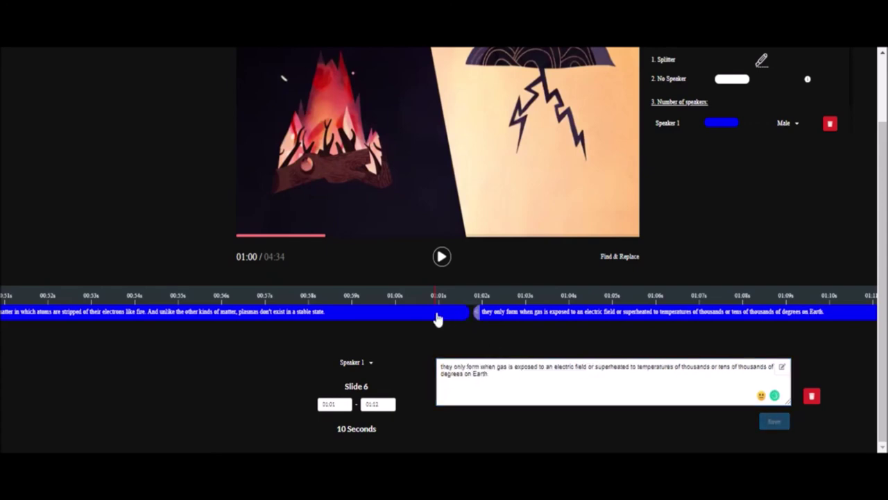
# Step: Capitalize the first word of slide 6 as "They" and save the text
pyautogui.click(442, 366)
pyautogui.press('Delete')
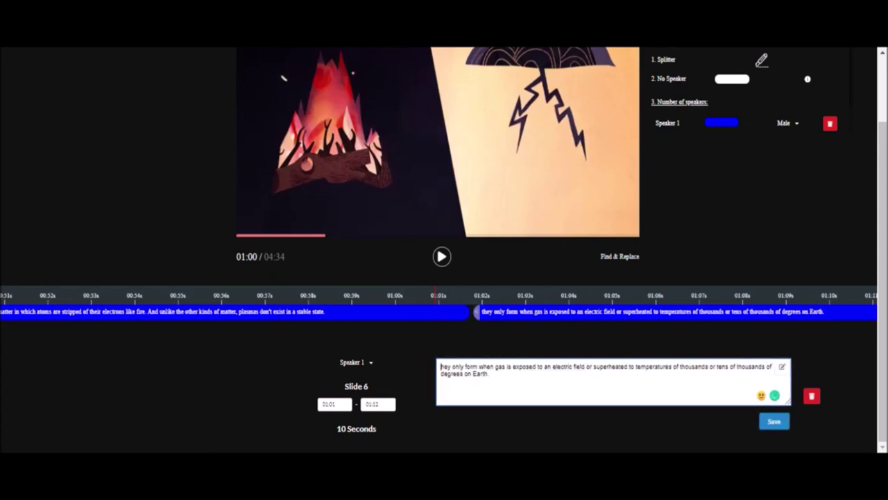
pyautogui.write('T')
pyautogui.click(561, 313)
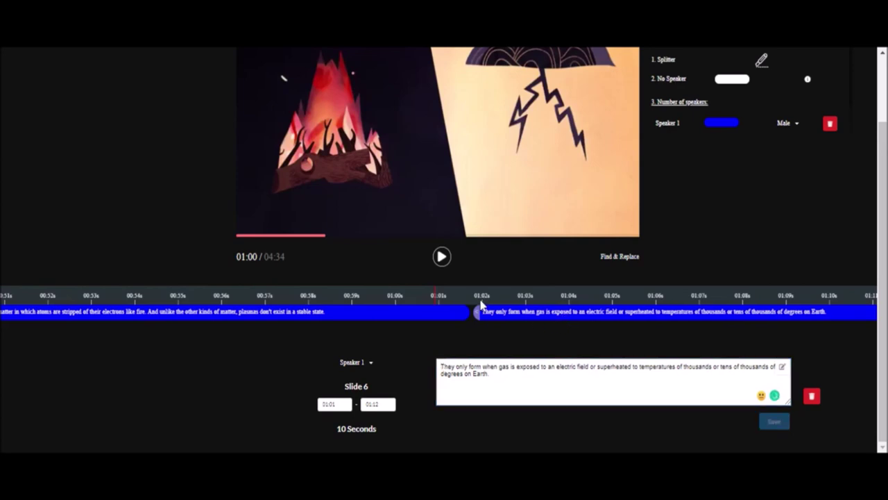
# Step: Review the text and timings of slides 5 and 6 and the gap before the slide beginning "By contrast"
pyautogui.hscroll(-5, 484, 311)
pyautogui.click(356, 309)
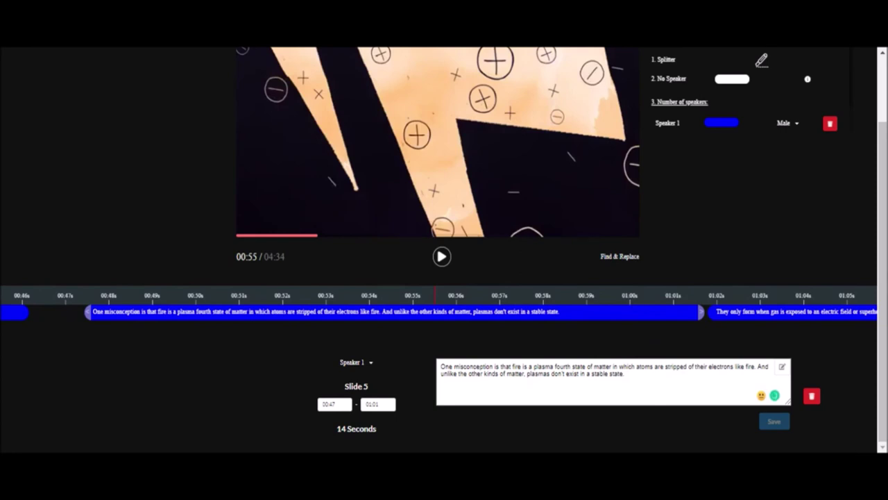
pyautogui.hscroll(3, 625, 305)
pyautogui.hscroll(3, 624, 303)
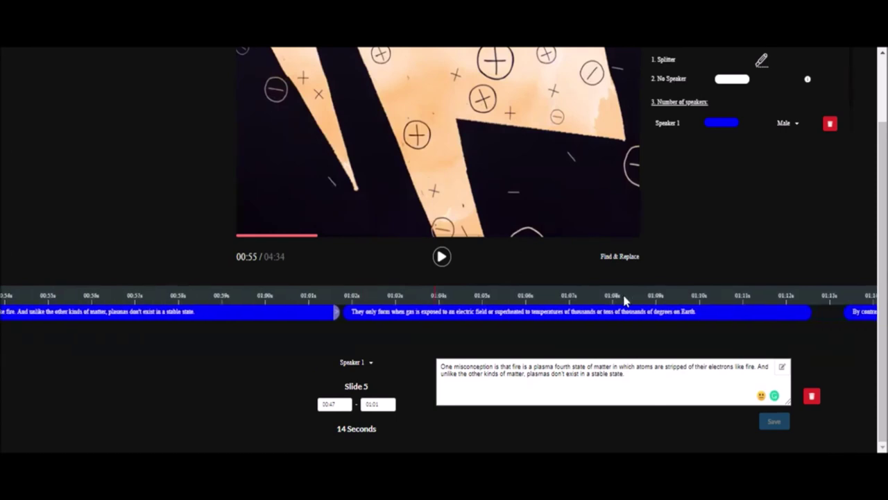
pyautogui.click(576, 310)
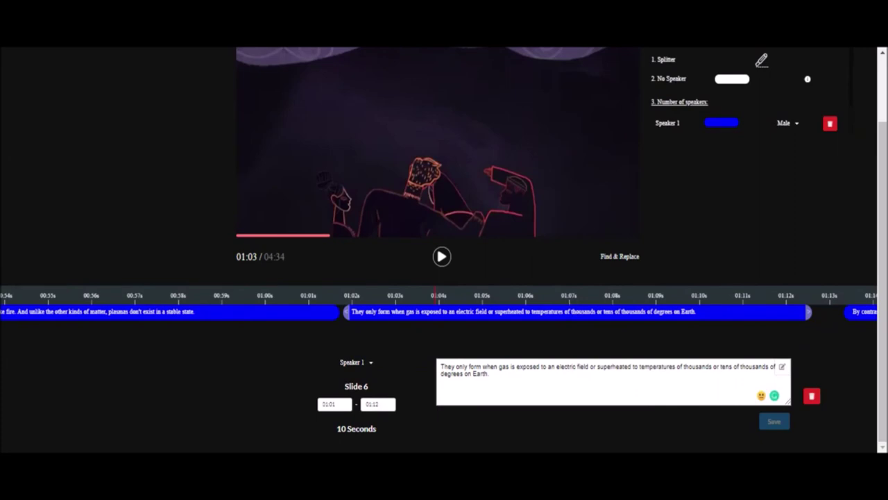
pyautogui.hscroll(8, 605, 301)
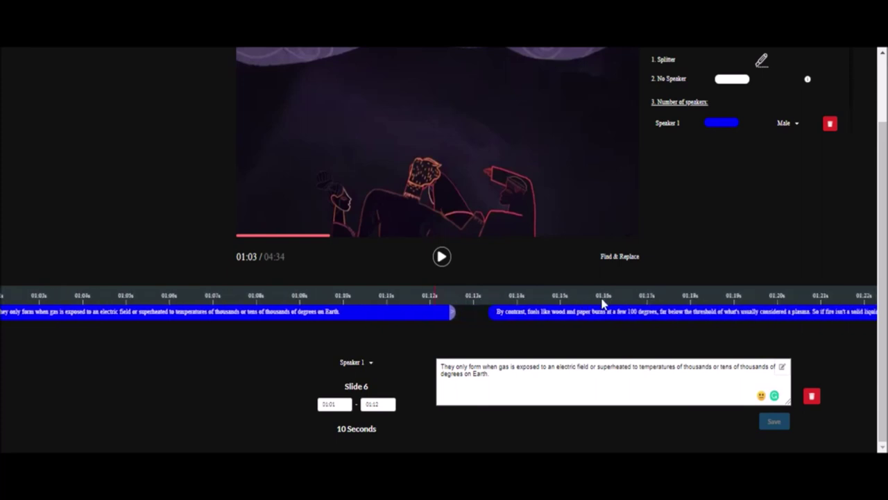
pyautogui.hscroll(8, 550, 309)
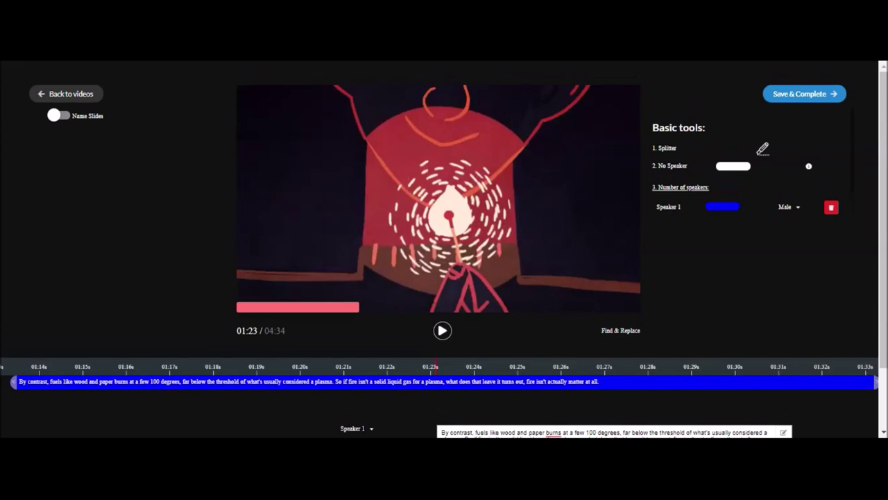
# Step: Check the "By contrast" slide against the video at its start, middle and end, including the boundary with the "Instead" slide
pyautogui.hscroll(-5, 368, 368)
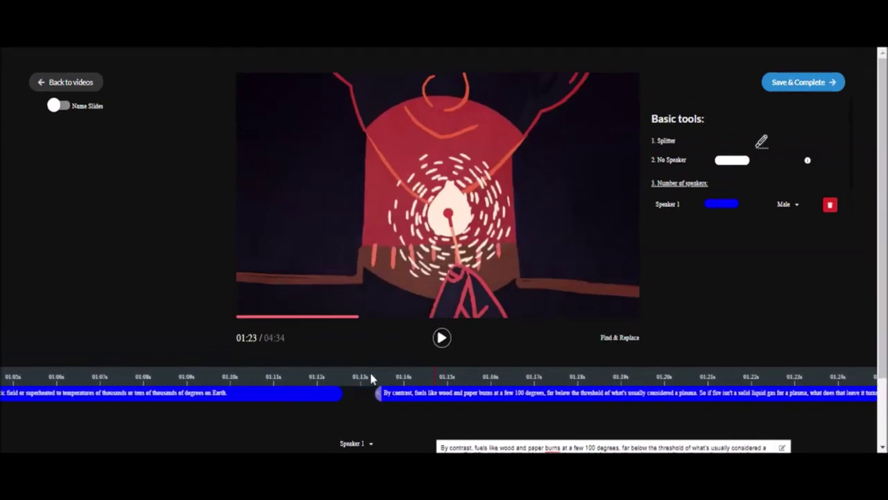
pyautogui.click(430, 376)
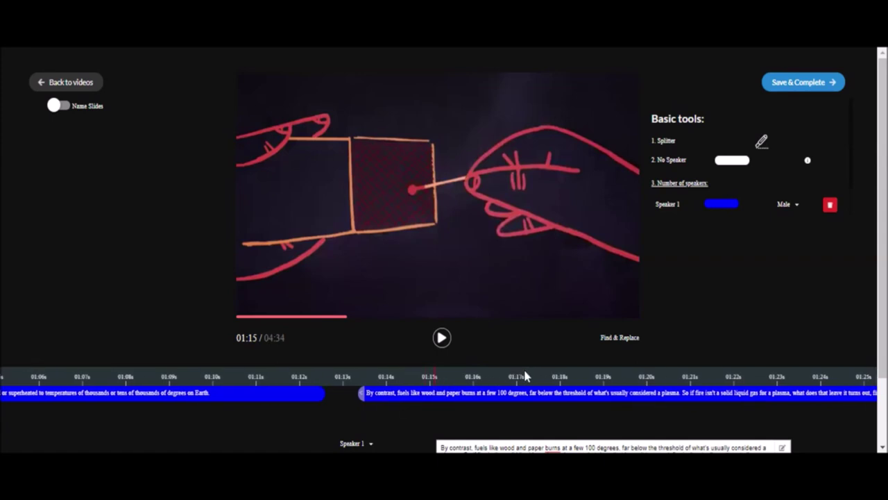
pyautogui.hscroll(10, 540, 378)
pyautogui.click(436, 381)
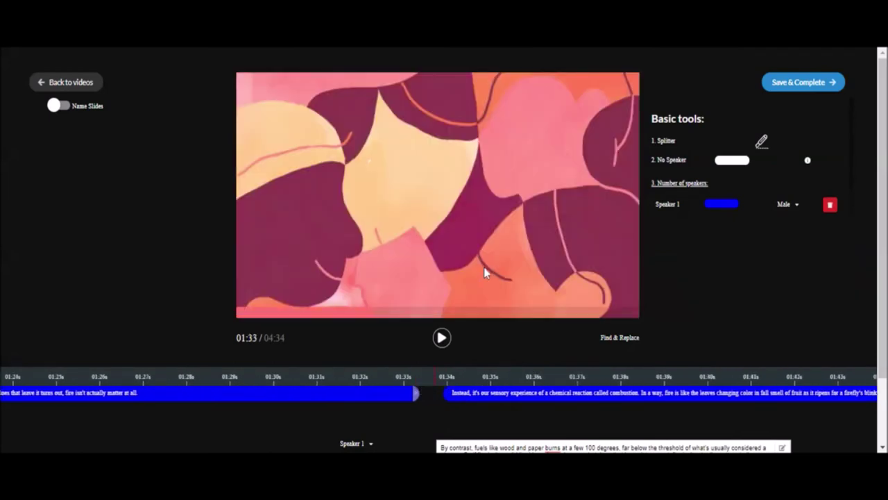
pyautogui.hscroll(-5, 350, 375)
pyautogui.click(431, 380)
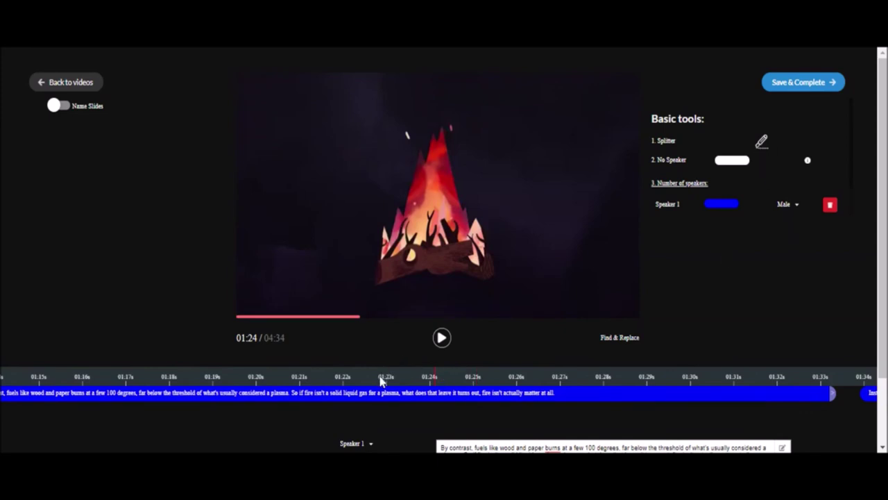
pyautogui.hscroll(-3, 385, 378)
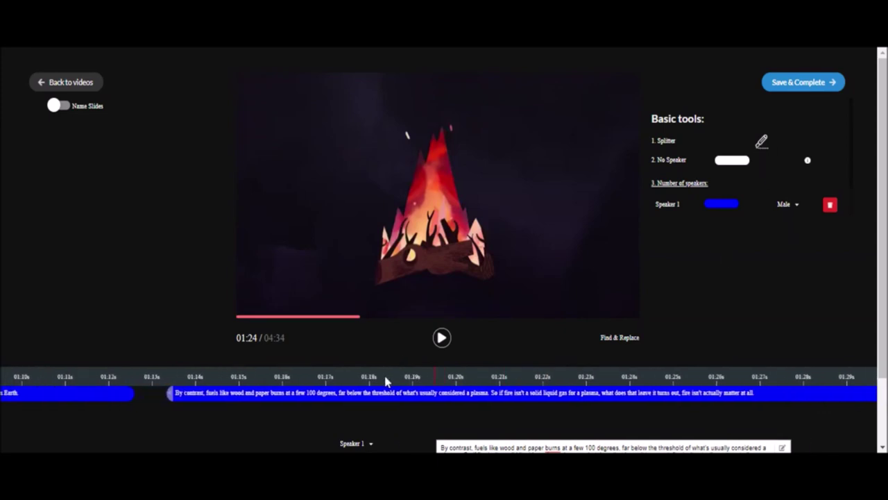
pyautogui.click(419, 380)
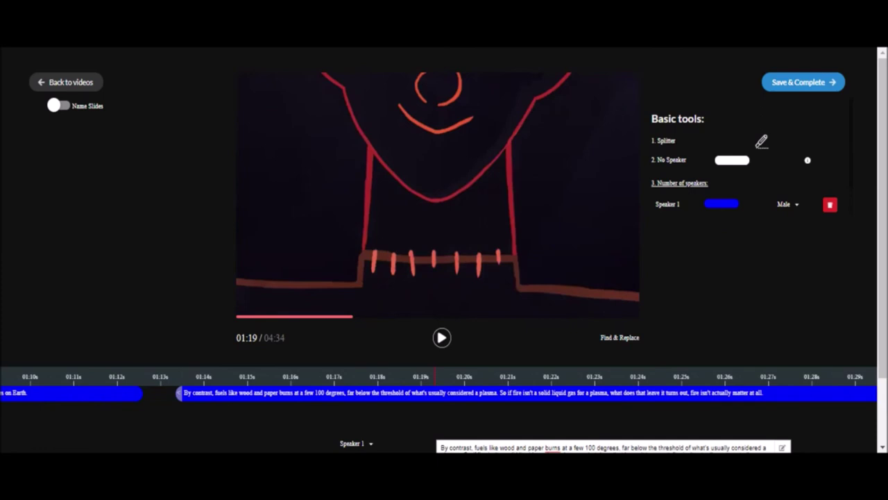
# Step: Skim the slides from "They only form" to "All of these are sensory clues", and recheck the "By contrast" slide
pyautogui.hscroll(-8, 332, 375)
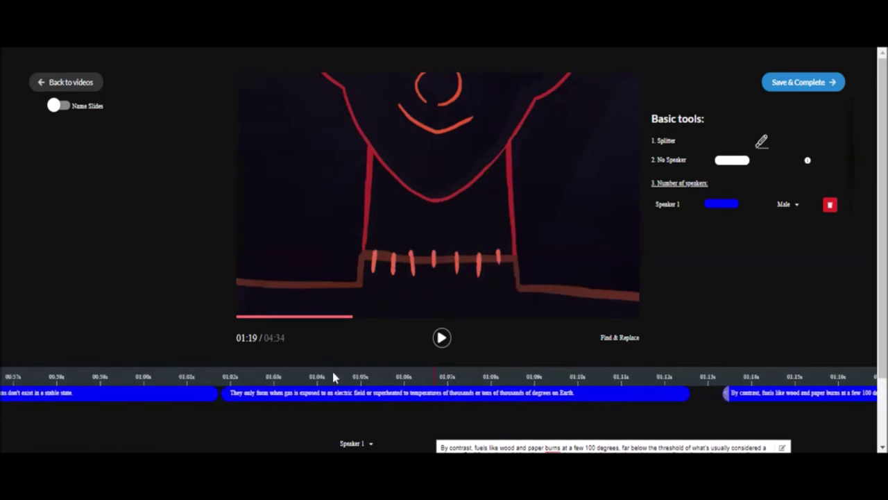
pyautogui.click(411, 387)
pyautogui.hscroll(5, 520, 381)
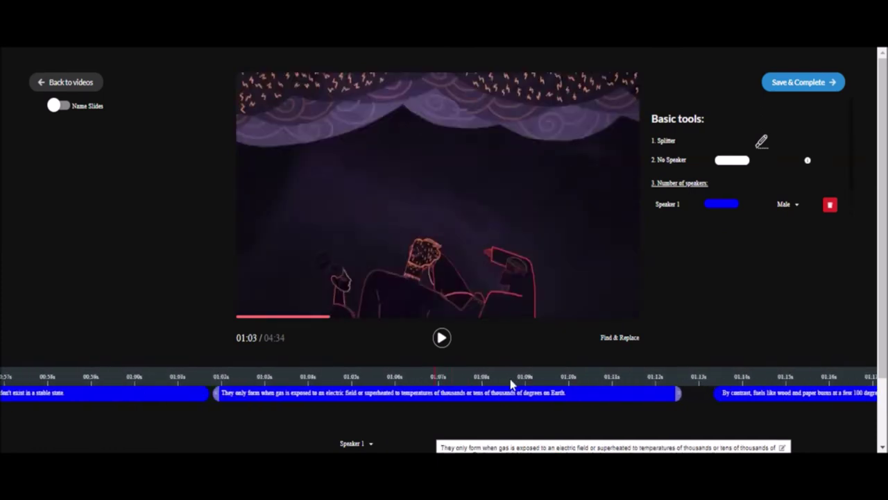
pyautogui.hscroll(11, 510, 382)
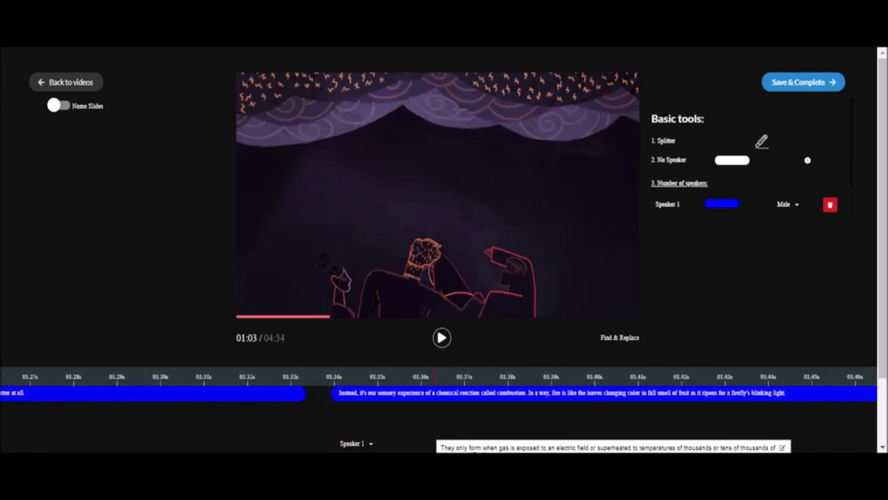
pyautogui.click(381, 374)
pyautogui.moveTo(492, 393); pyautogui.dragTo(509, 386)
pyautogui.hscroll(8, 508, 386)
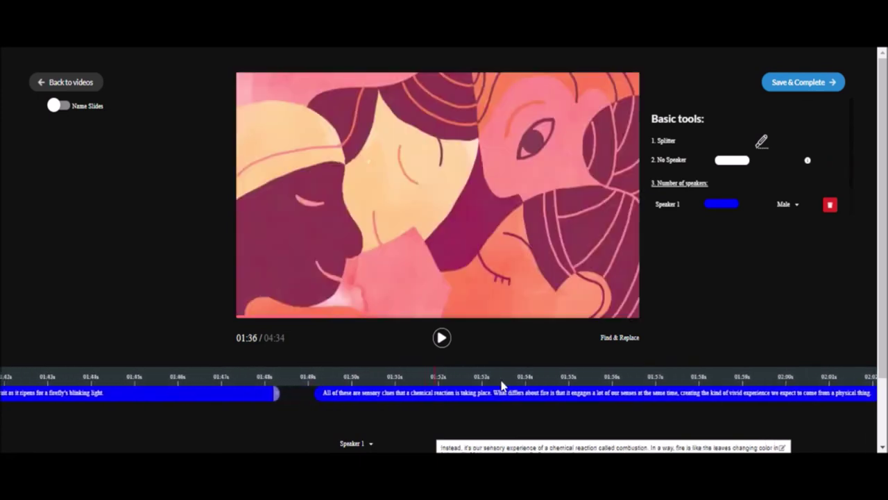
pyautogui.click(511, 397)
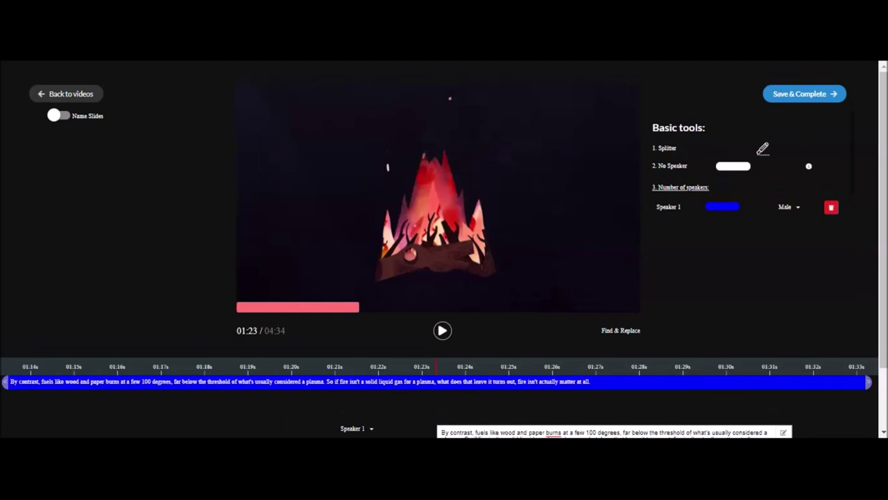
pyautogui.hscroll(-5, 370, 379)
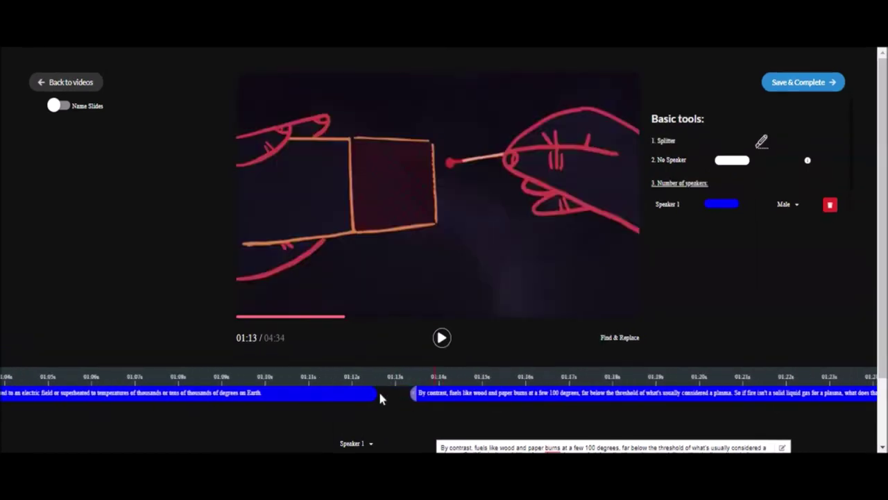
pyautogui.hscroll(3, 526, 379)
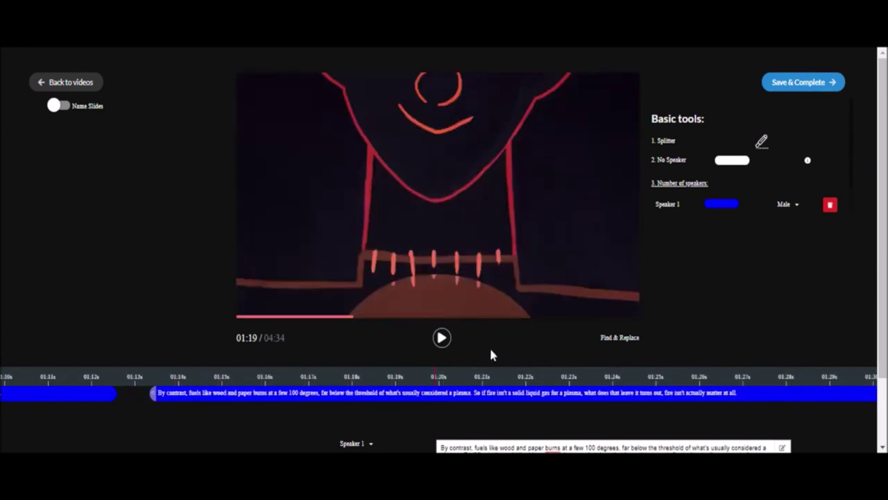
pyautogui.hscroll(2, 544, 385)
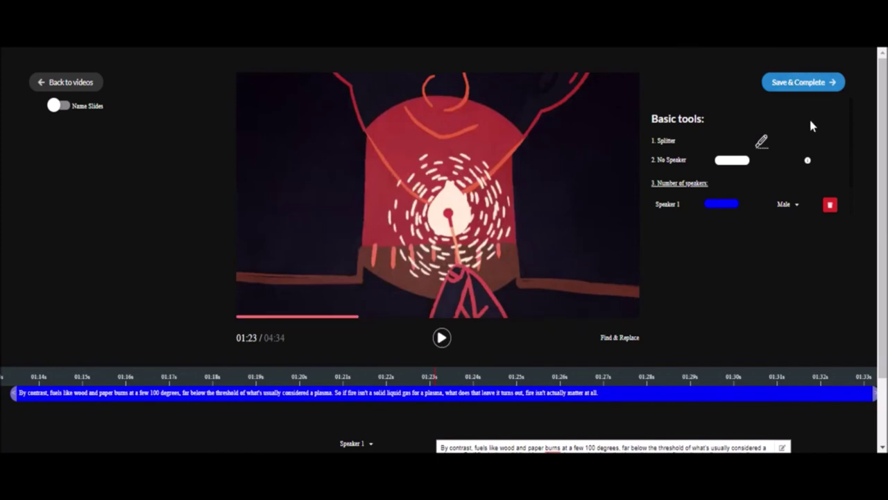
# Step: Save and complete the proofread video, confirm that the review is verified, and open the list of completed transcriptions
pyautogui.click(797, 93)
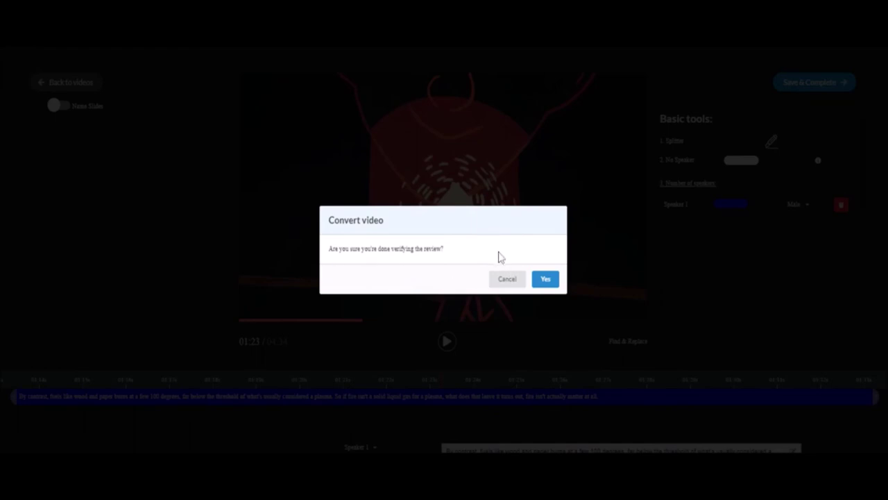
pyautogui.click(548, 285)
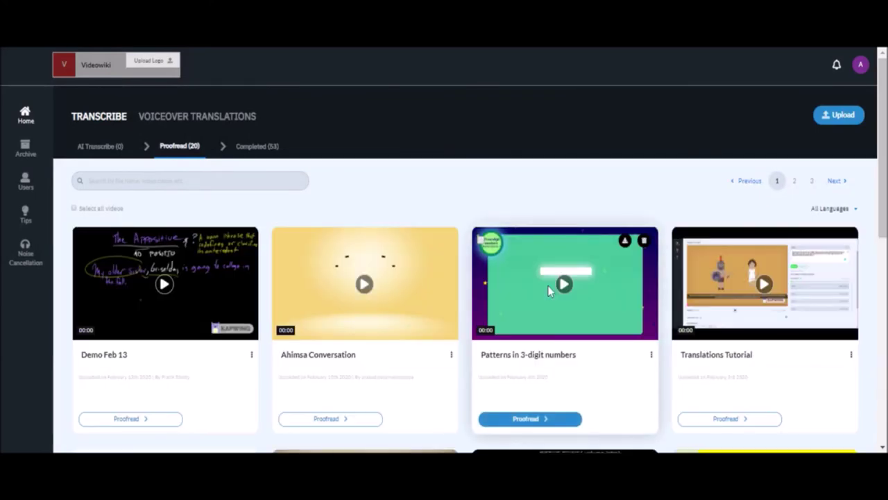
pyautogui.scroll(-3, 289, 193)
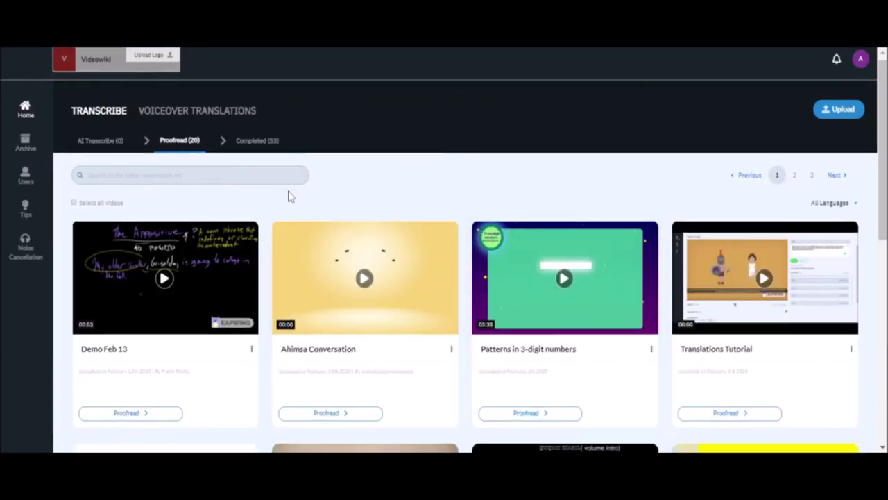
pyautogui.scroll(3, 160, 328)
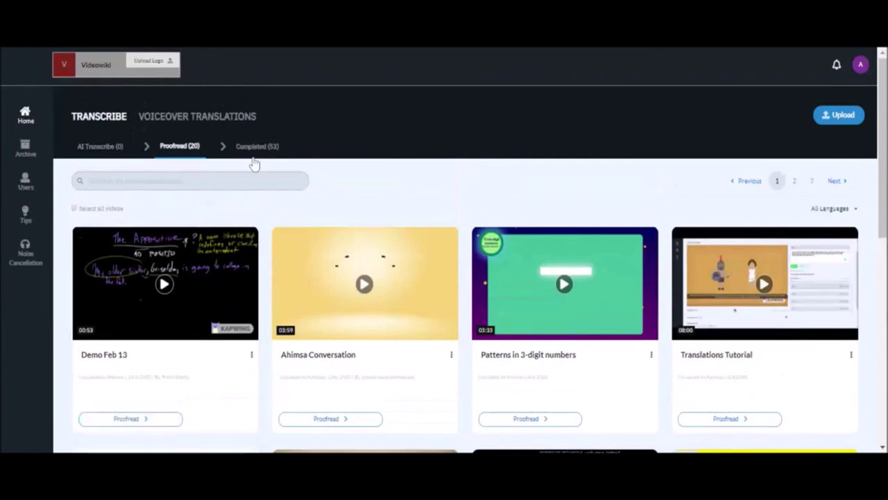
pyautogui.click(255, 147)
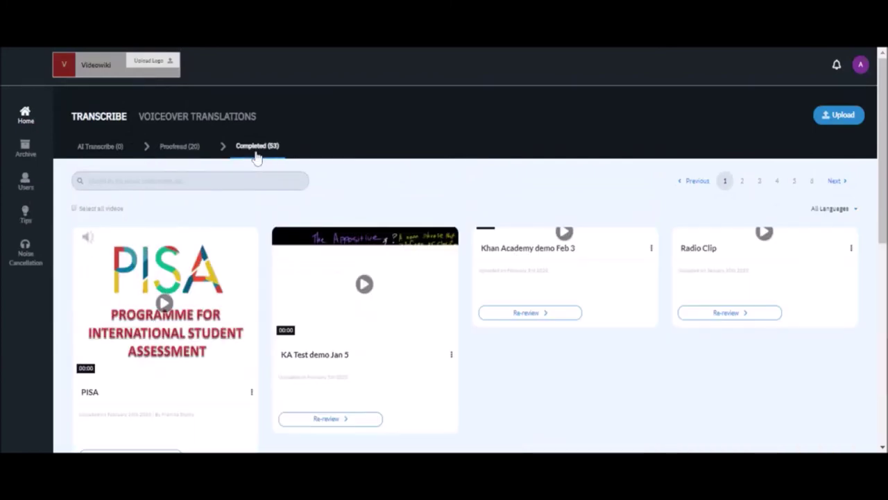